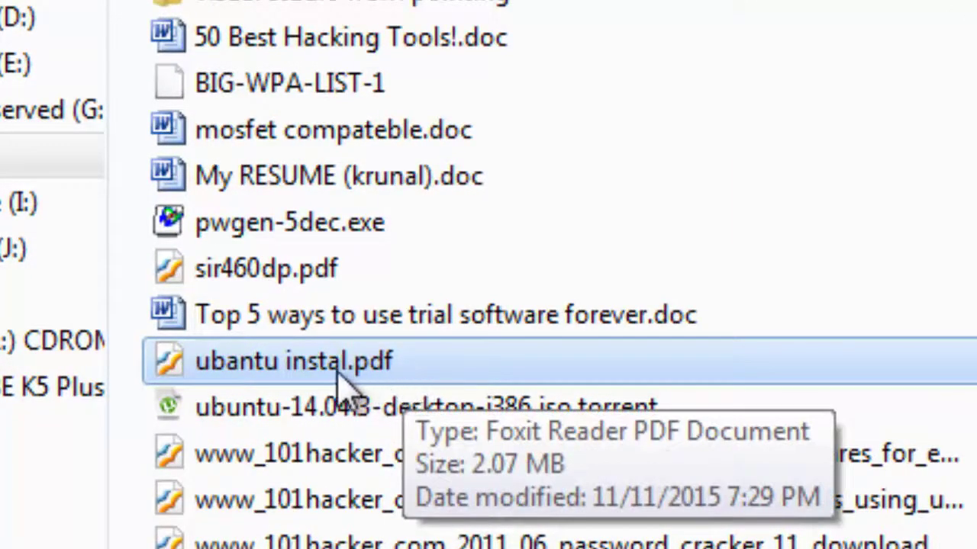
- Copy the name of the ubantu instal.pdf file and search for "ubantu instal" from the Start menu
click(289, 372)
right_click(290, 374)
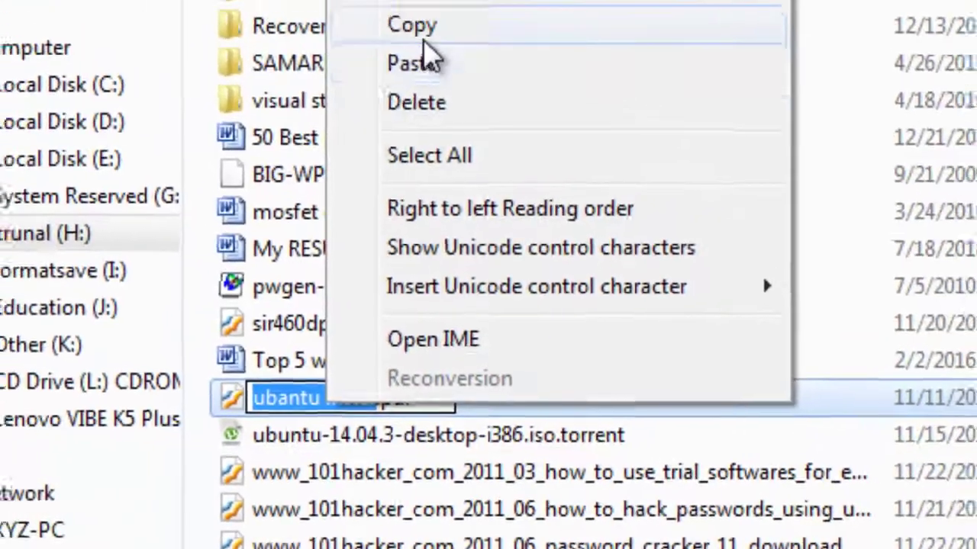
click(415, 29)
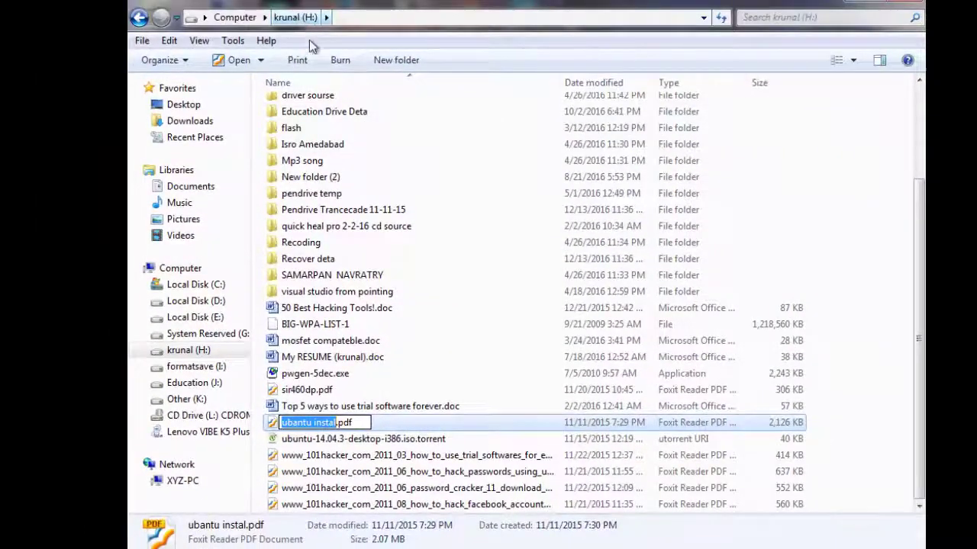
click(164, 536)
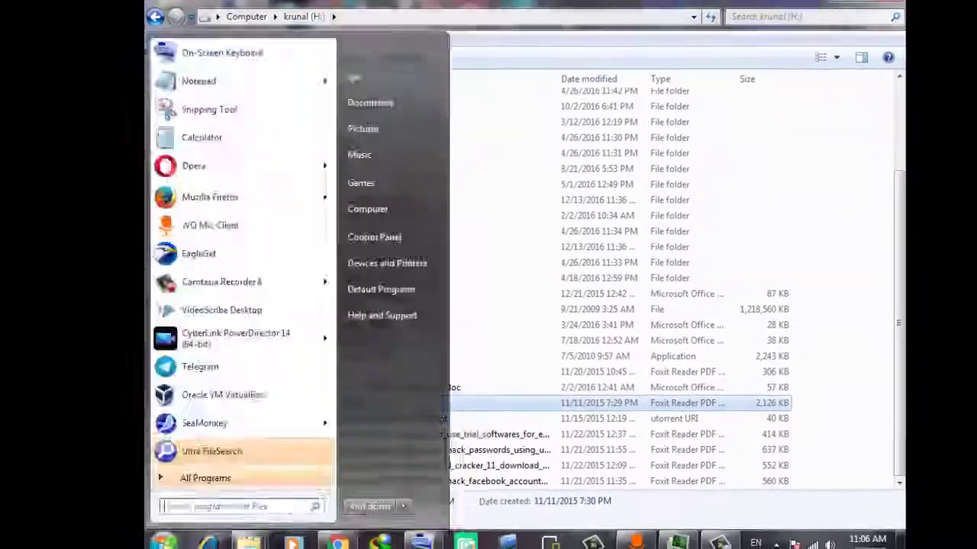
right_click(183, 510)
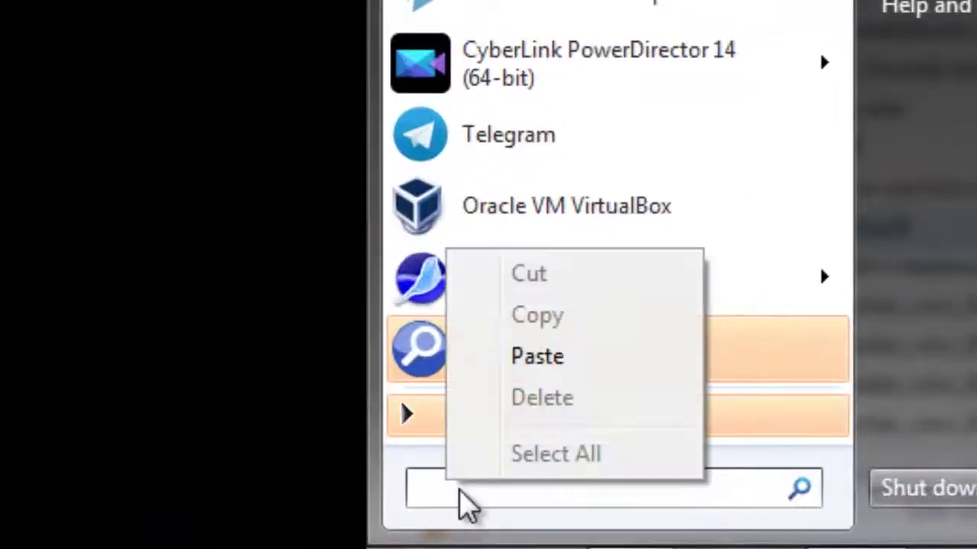
click(538, 358)
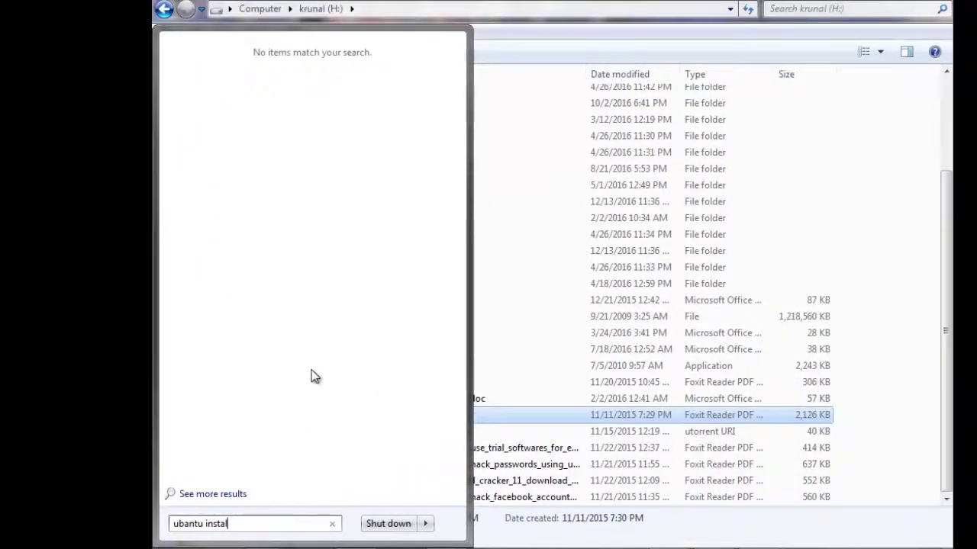
click(164, 540)
- Search the whole Computer for "ubantu instal" in a maximized Explorer window, and close both Explorer windows
click(163, 540)
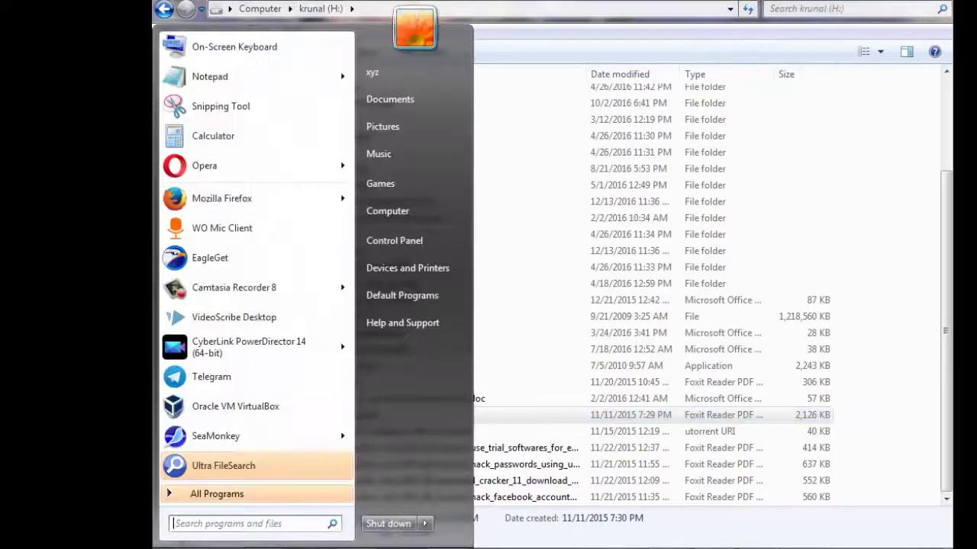
click(393, 212)
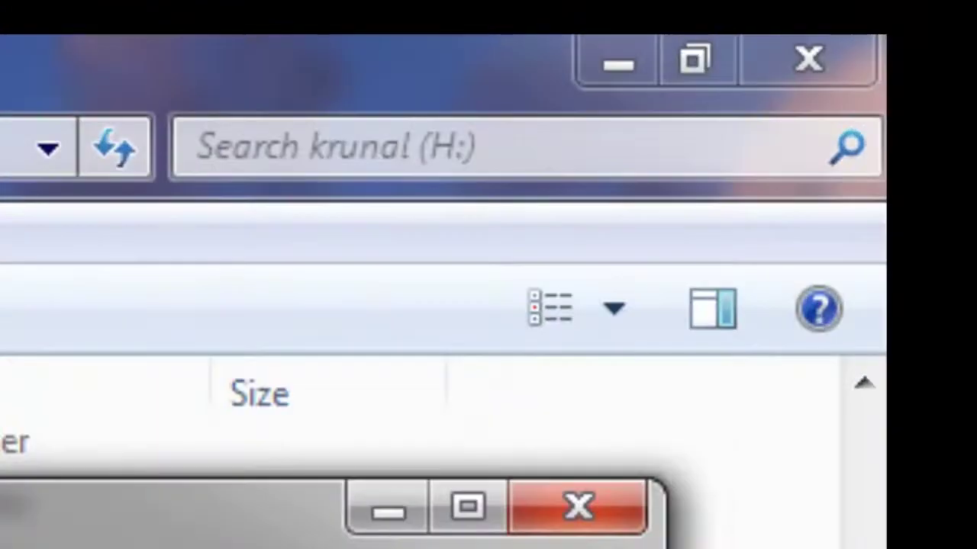
right_click(761, 150)
click(793, 185)
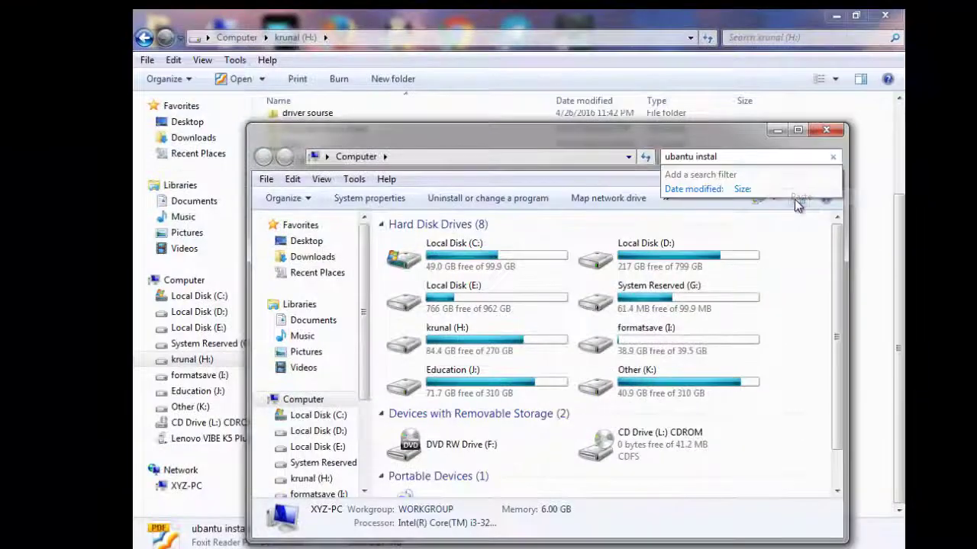
click(798, 130)
click(892, 102)
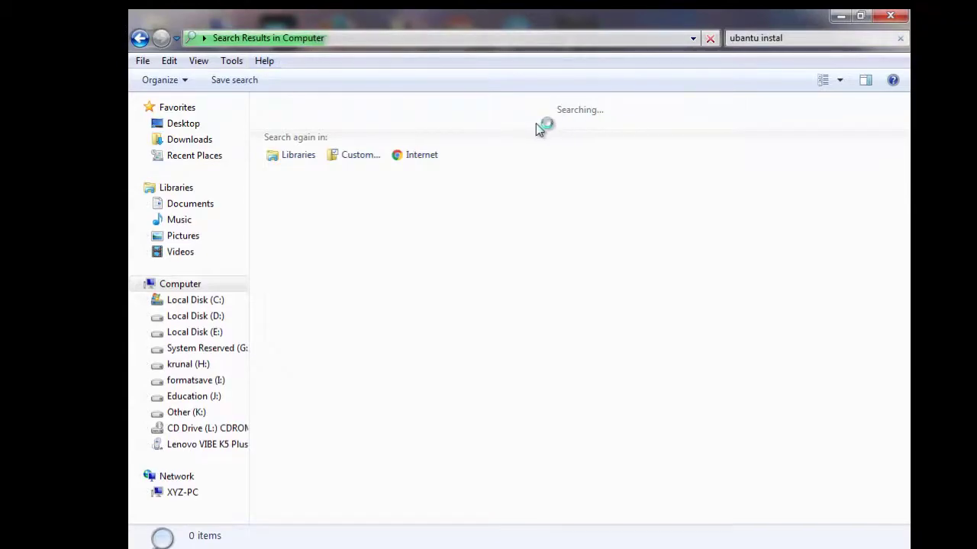
click(903, 19)
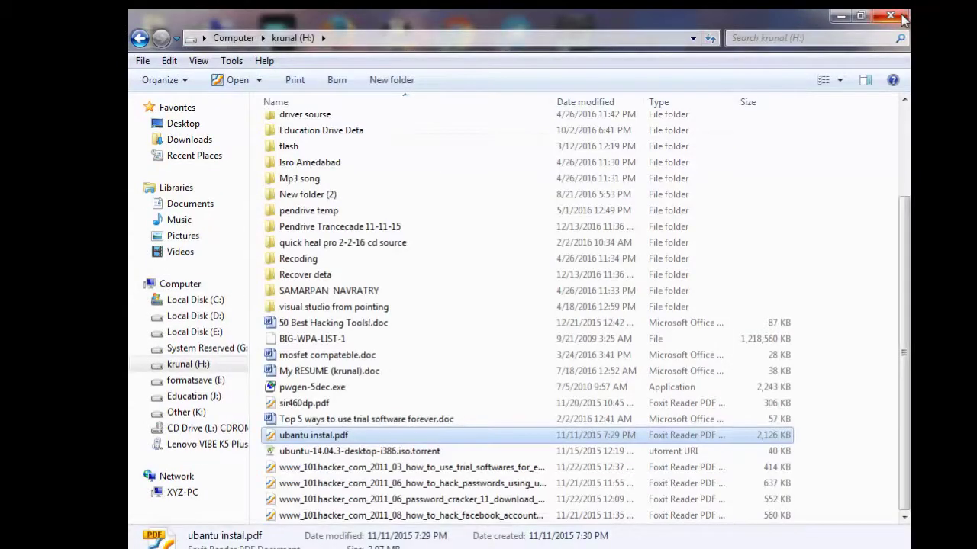
click(902, 19)
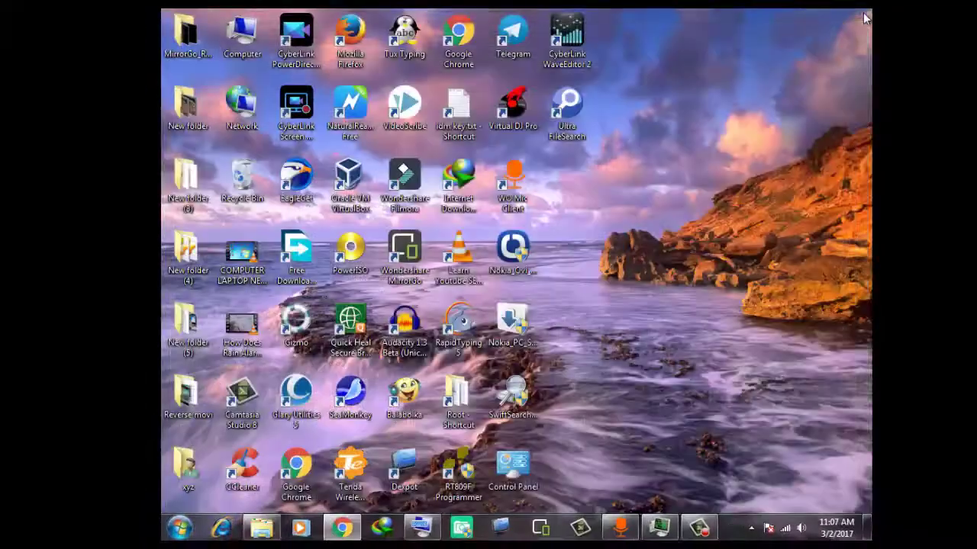
right_click(776, 126)
click(774, 157)
right_click(699, 142)
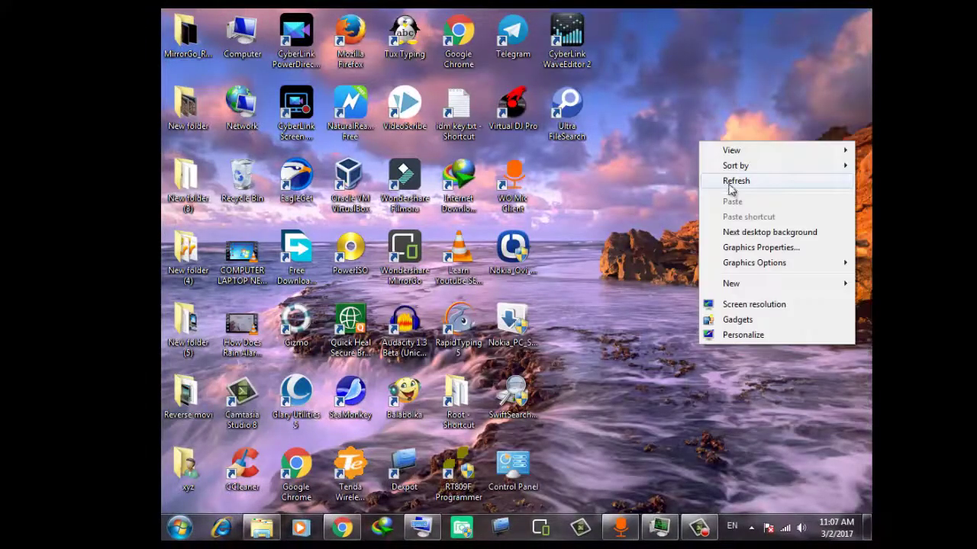
click(730, 189)
right_click(696, 162)
click(729, 200)
right_click(680, 166)
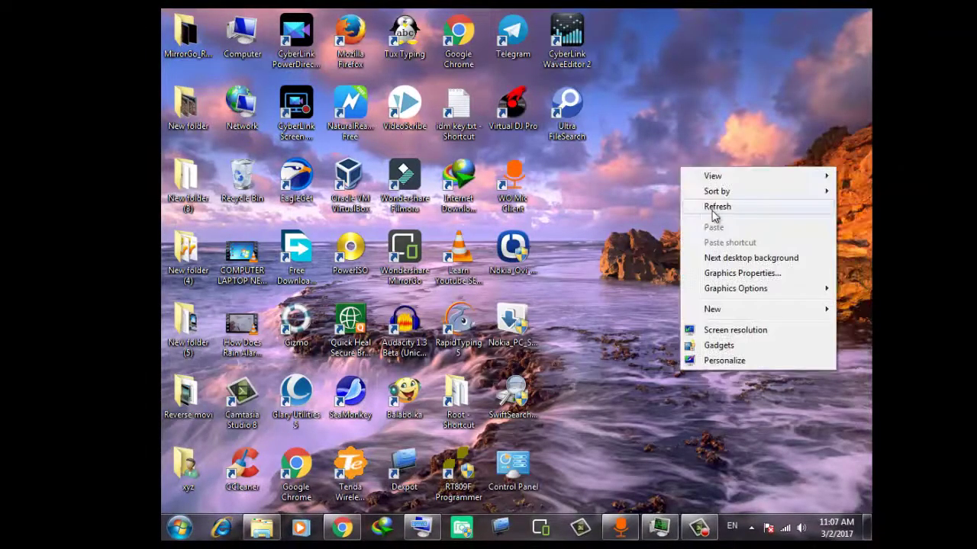
click(713, 216)
right_click(695, 170)
click(736, 212)
right_click(695, 174)
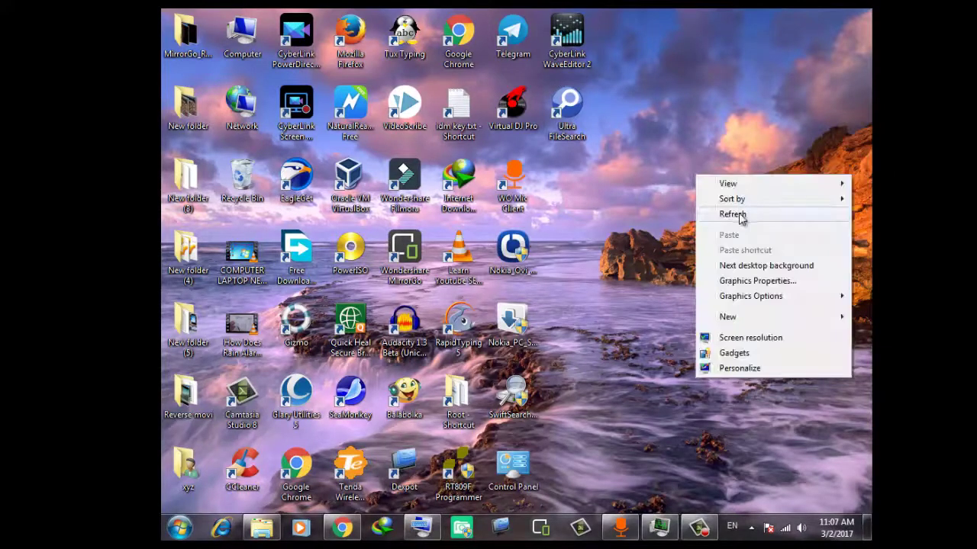
click(738, 217)
right_click(697, 178)
click(737, 223)
right_click(696, 185)
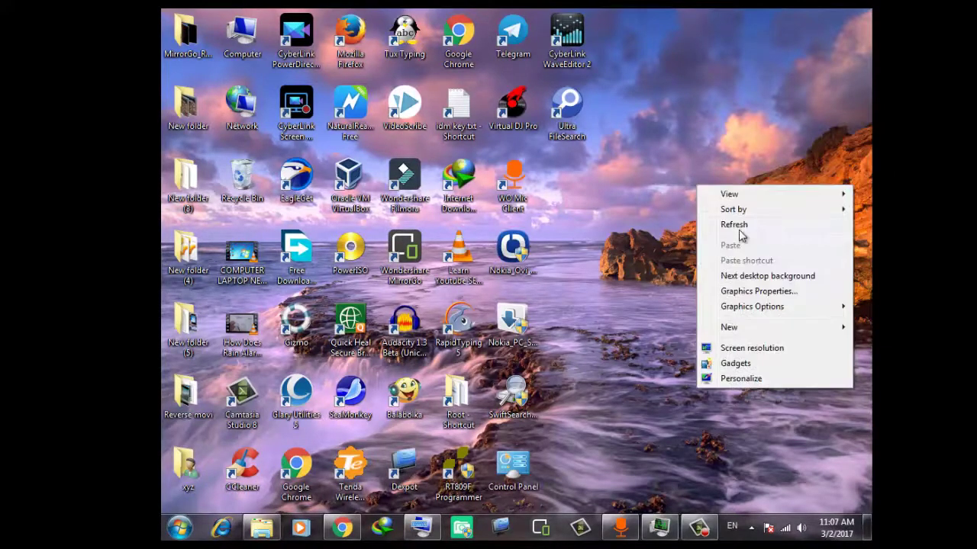
click(740, 236)
right_click(693, 201)
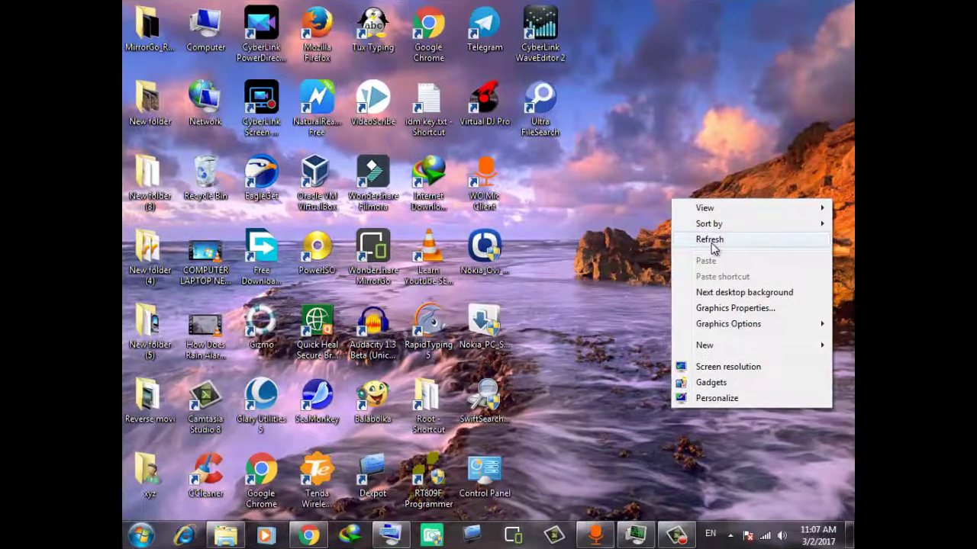
click(709, 238)
right_click(648, 201)
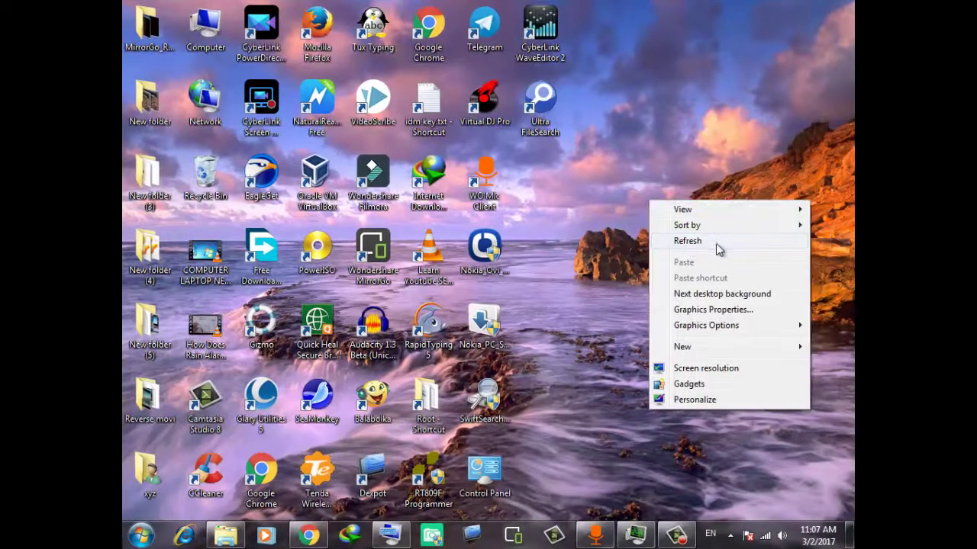
click(717, 244)
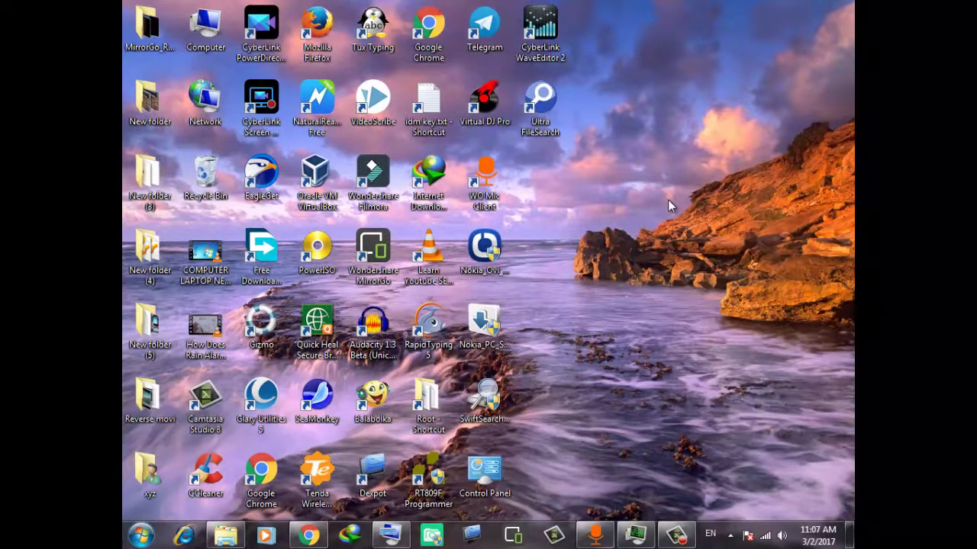
right_click(668, 200)
click(700, 237)
right_click(672, 215)
click(709, 255)
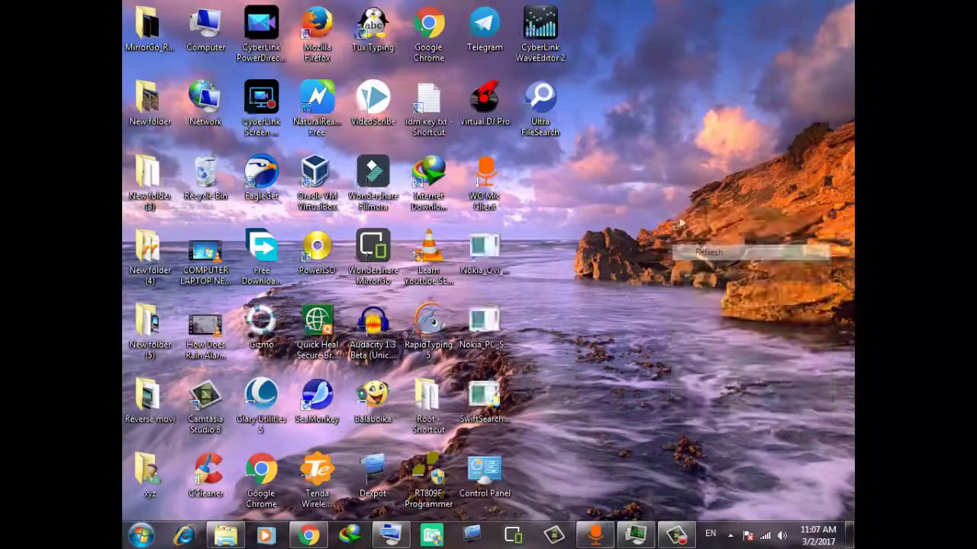
right_click(671, 203)
click(711, 242)
right_click(689, 215)
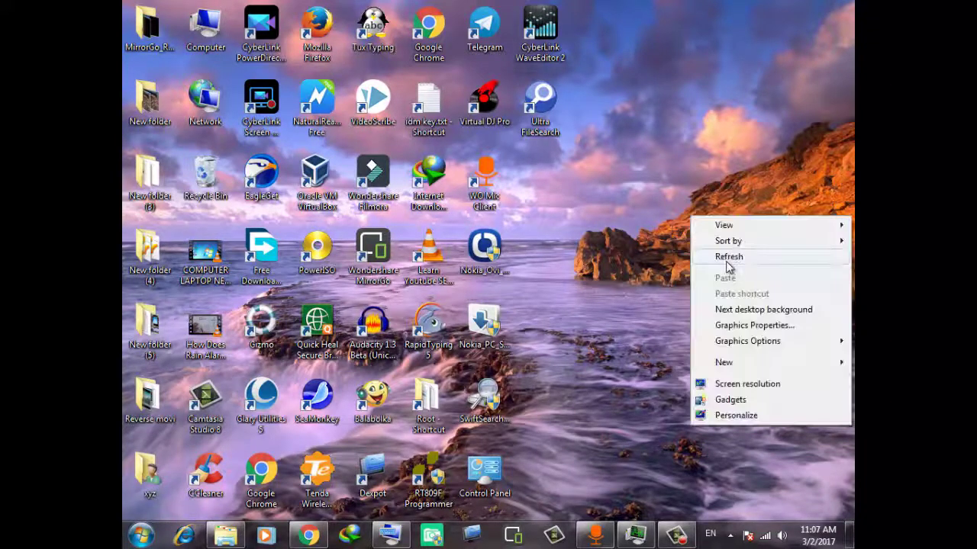
click(725, 256)
right_click(671, 204)
click(711, 246)
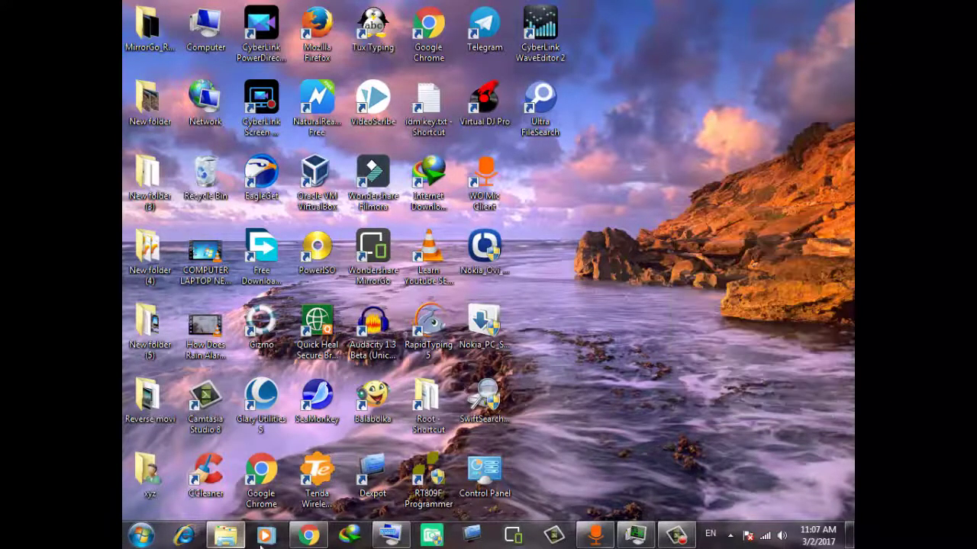
- Switch to Chrome, copy the term "quick search" from the existing Google search, and search for it in a new tab
click(309, 538)
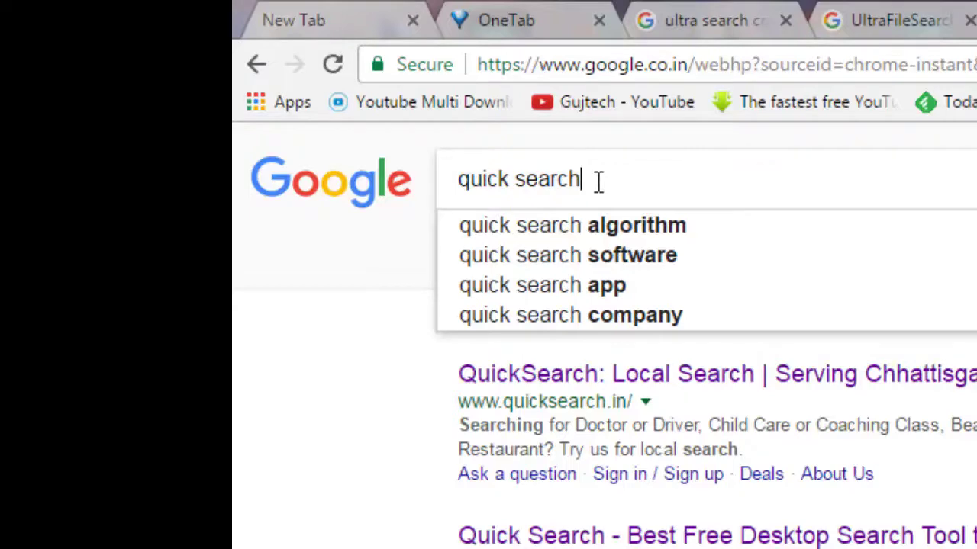
drag(598, 181, 423, 173)
right_click(474, 180)
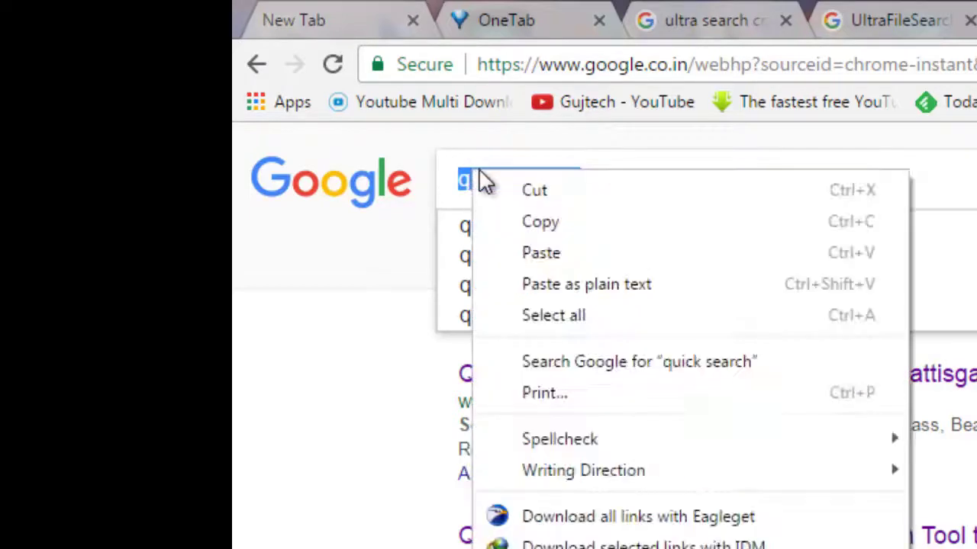
click(600, 223)
key(ctrl+t)
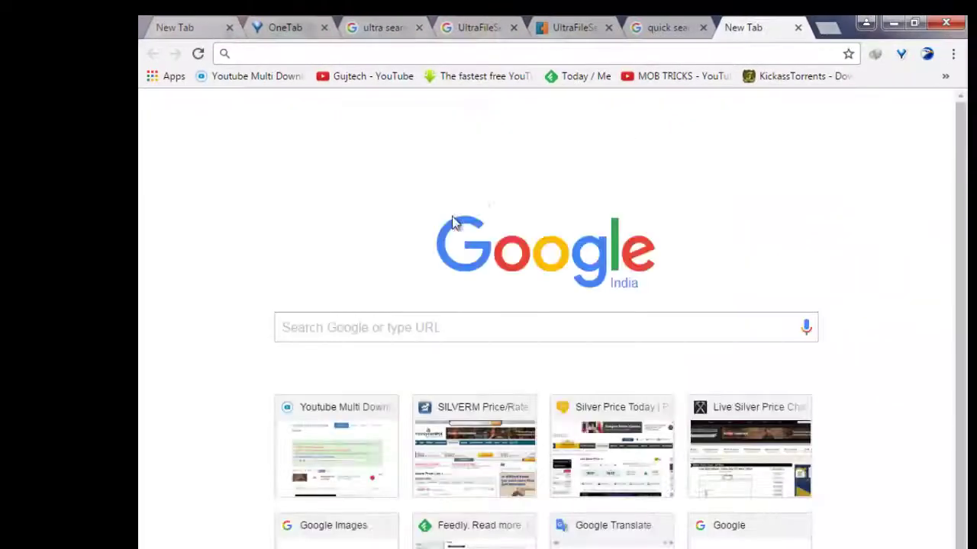
right_click(451, 316)
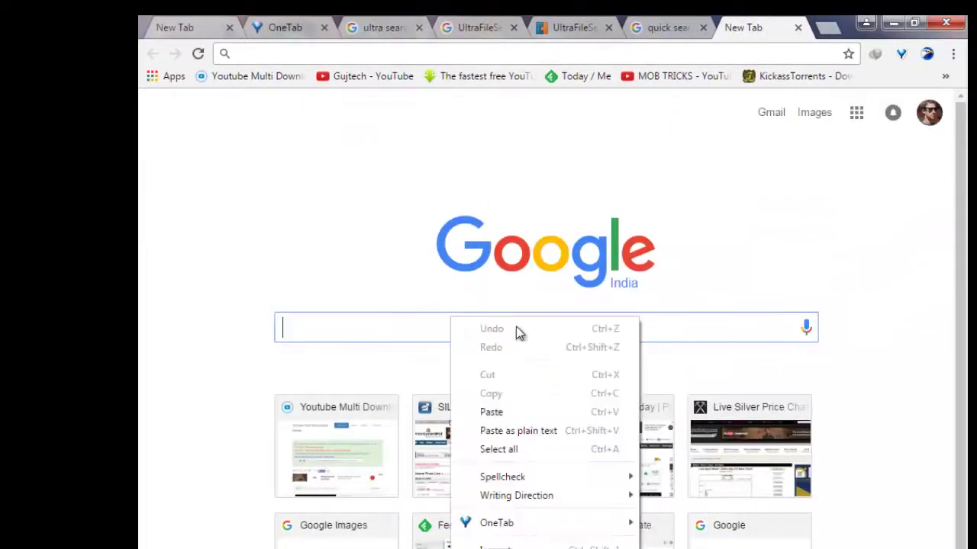
click(532, 411)
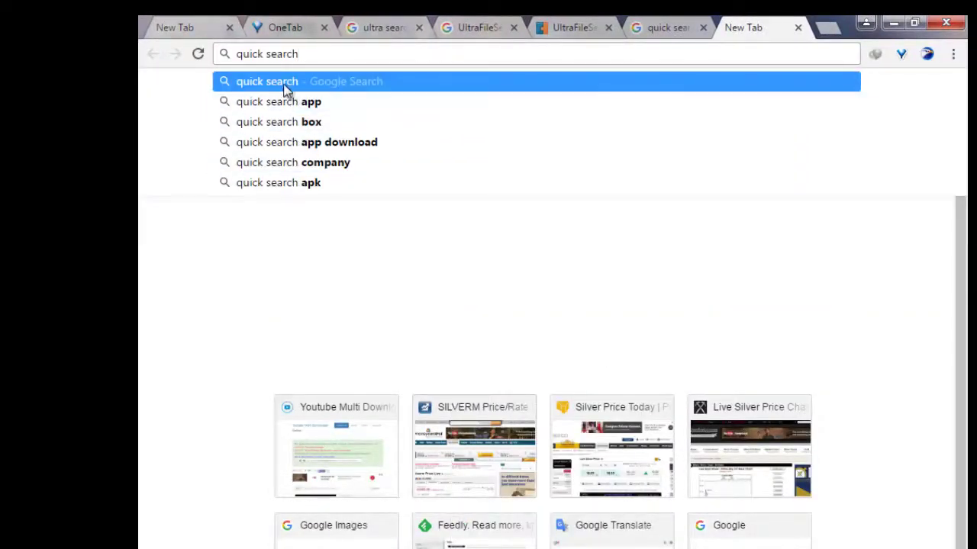
key(Return)
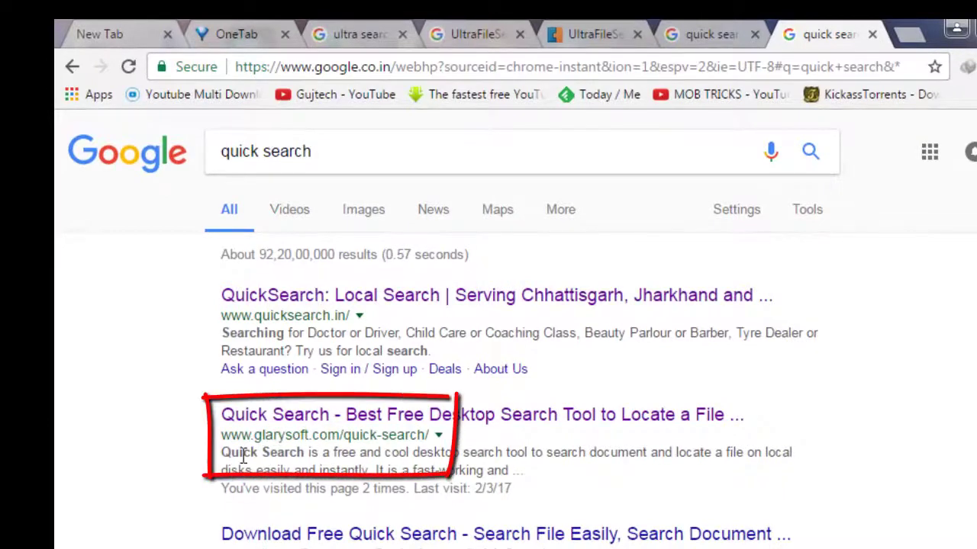
- Open the glarysoft.com/quick-search result in a new tab and switch to that page
right_click(333, 426)
click(423, 436)
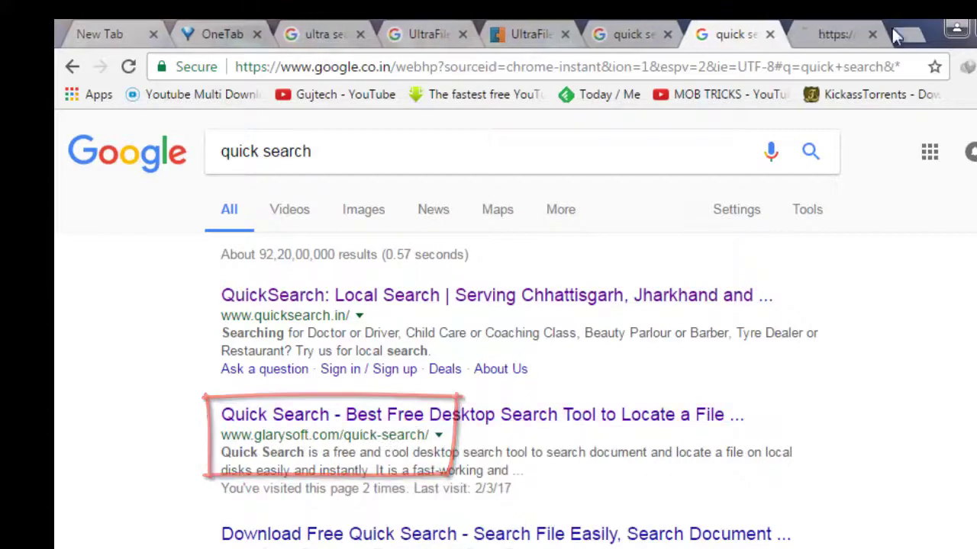
click(830, 31)
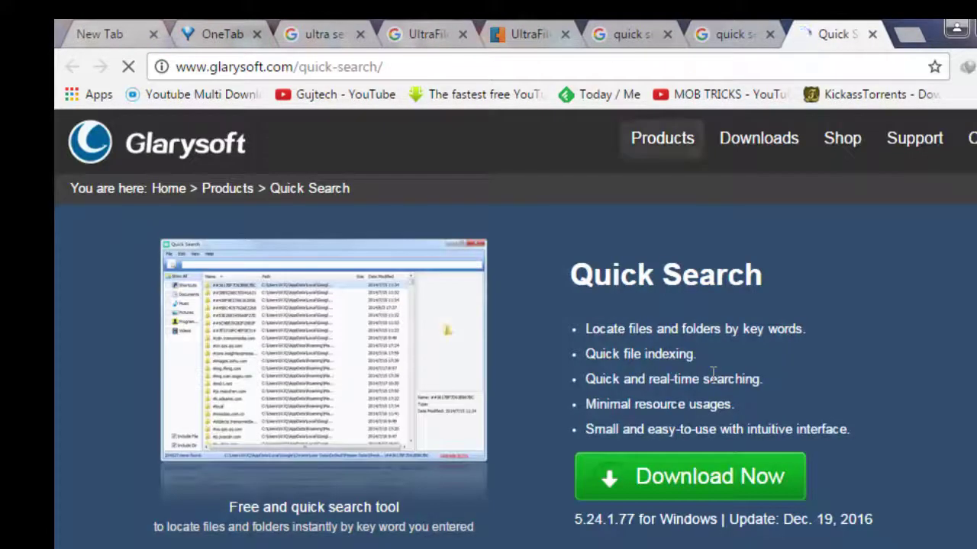
- Download the Quick Search installer qsearchsetup.exe with the Programs category and run the downloaded file
click(663, 483)
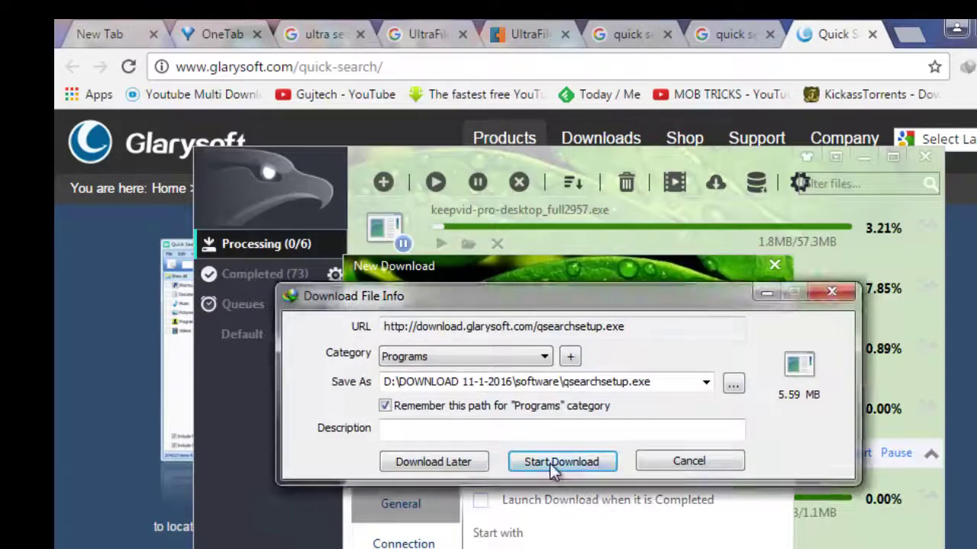
click(562, 460)
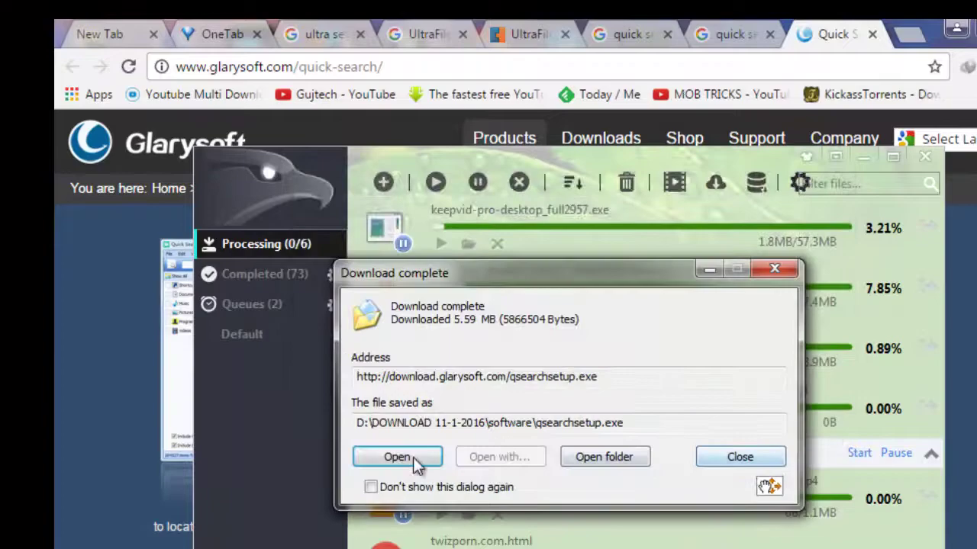
click(410, 458)
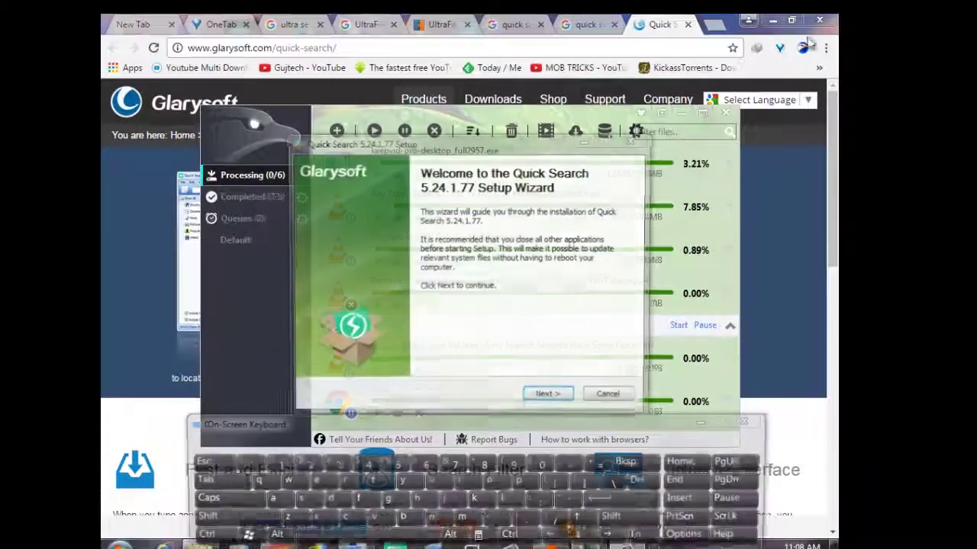
- Advance the Quick Search 5.24.1.77 setup to its license agreement, minimizing the browser and the on-screen keyboard
click(772, 20)
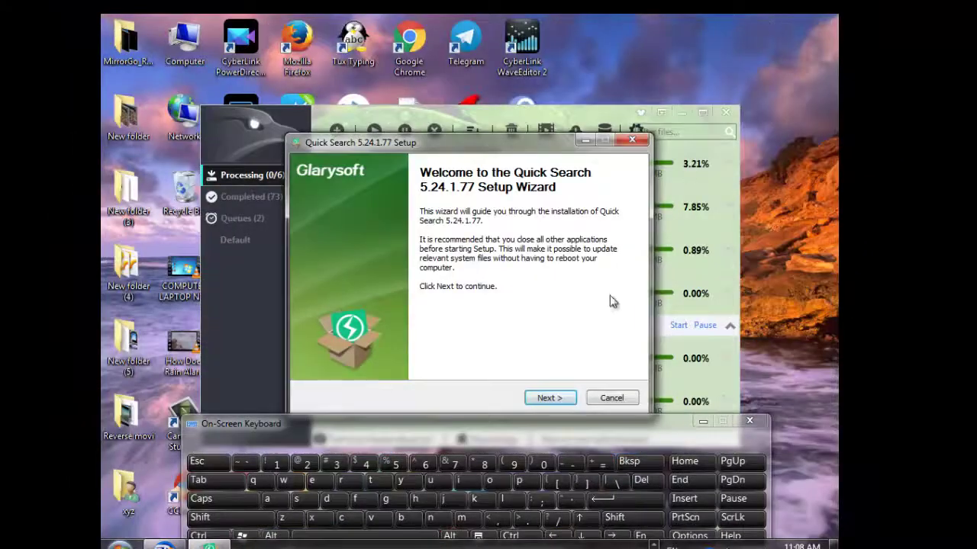
click(549, 398)
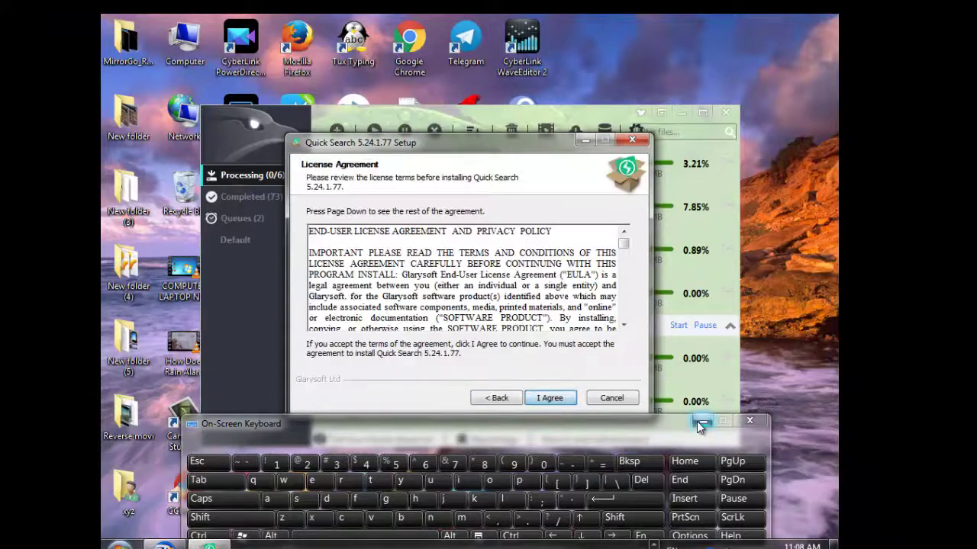
click(701, 422)
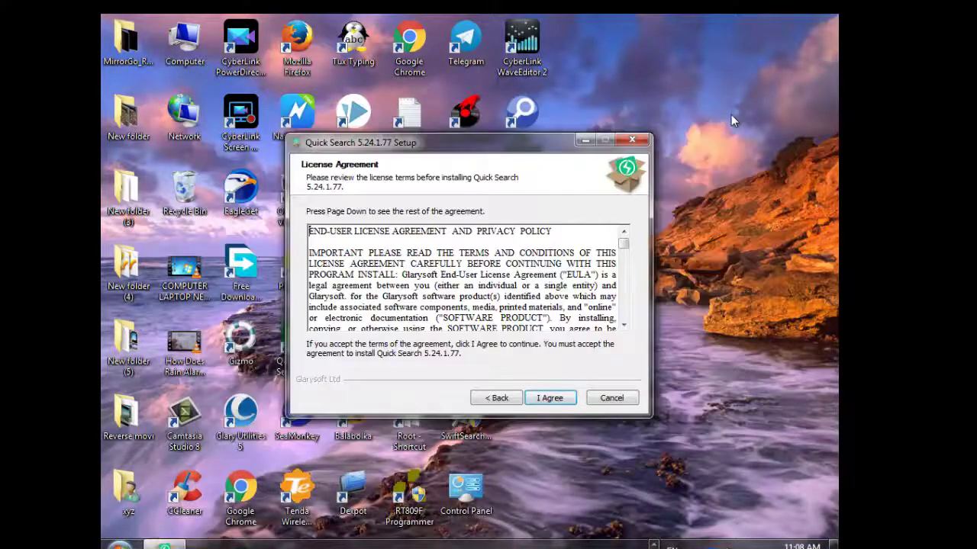
- Accept the license, install Quick Search 5.24.1.77 in the default Glarysoft folder, and launch it, dismissing the release notes page and browser
click(556, 402)
click(542, 400)
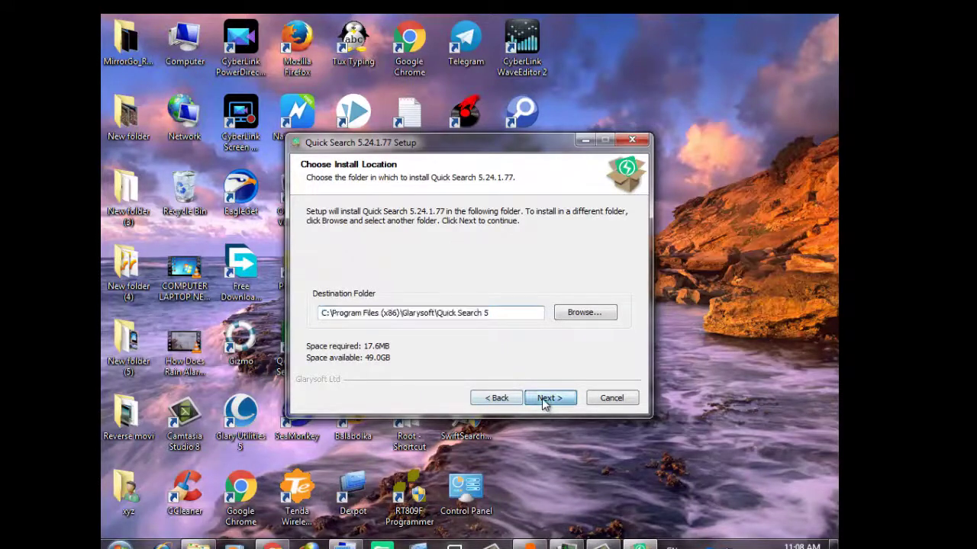
click(542, 399)
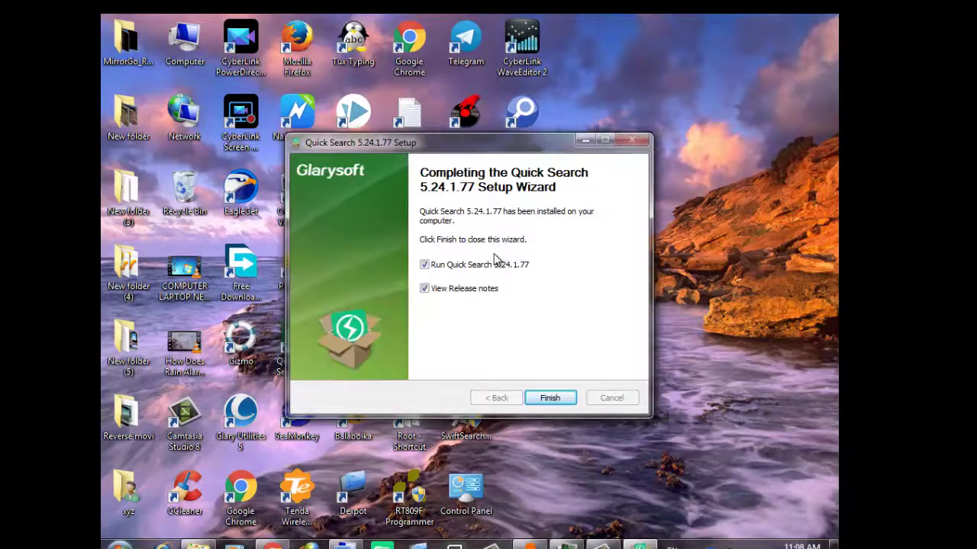
click(544, 397)
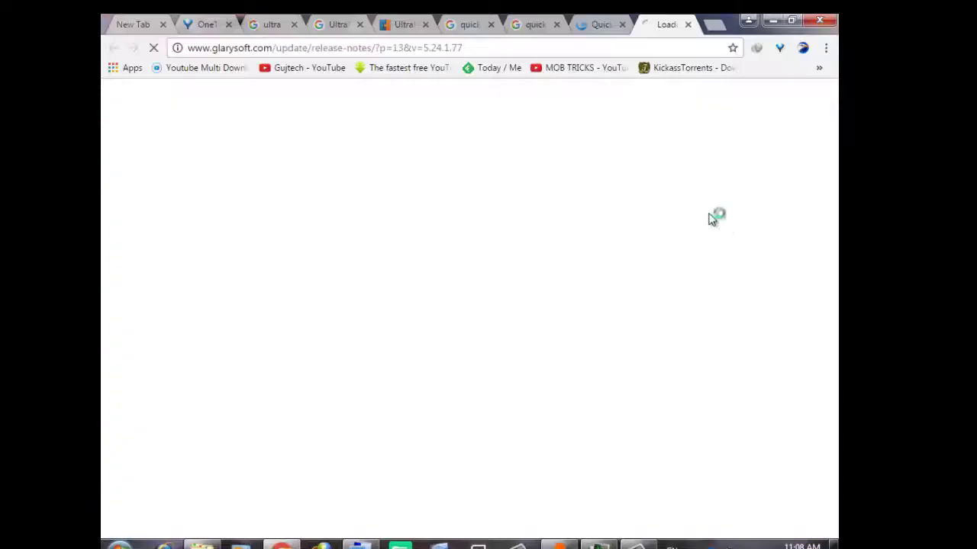
click(686, 25)
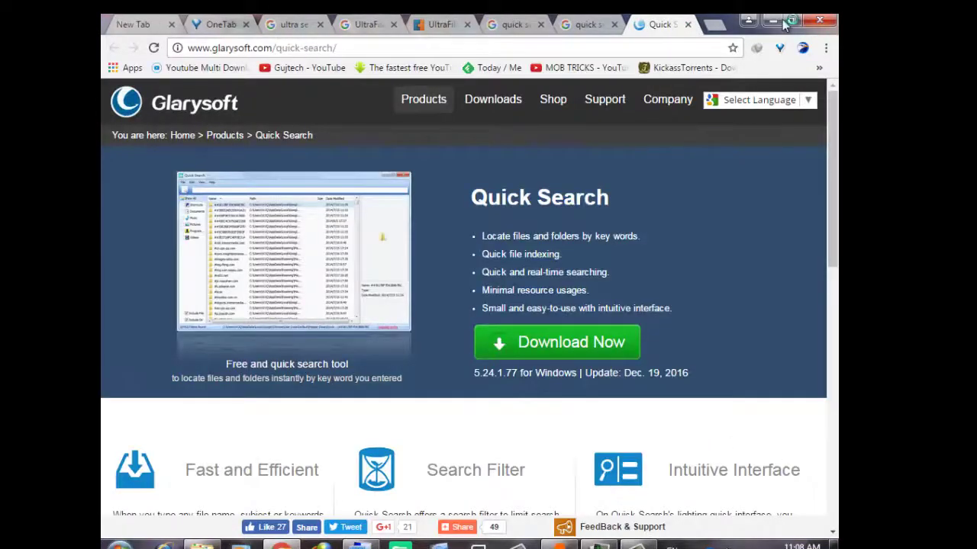
click(778, 21)
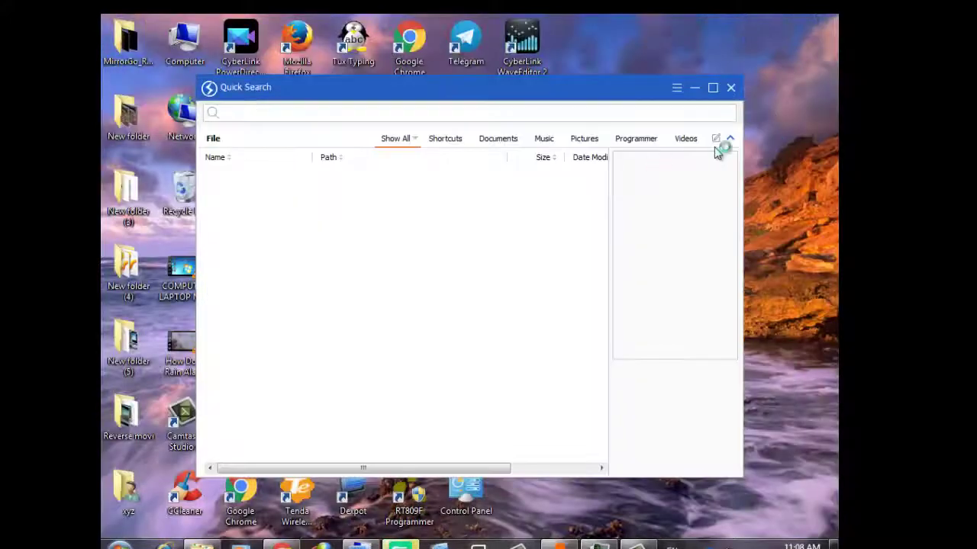
right_click(834, 91)
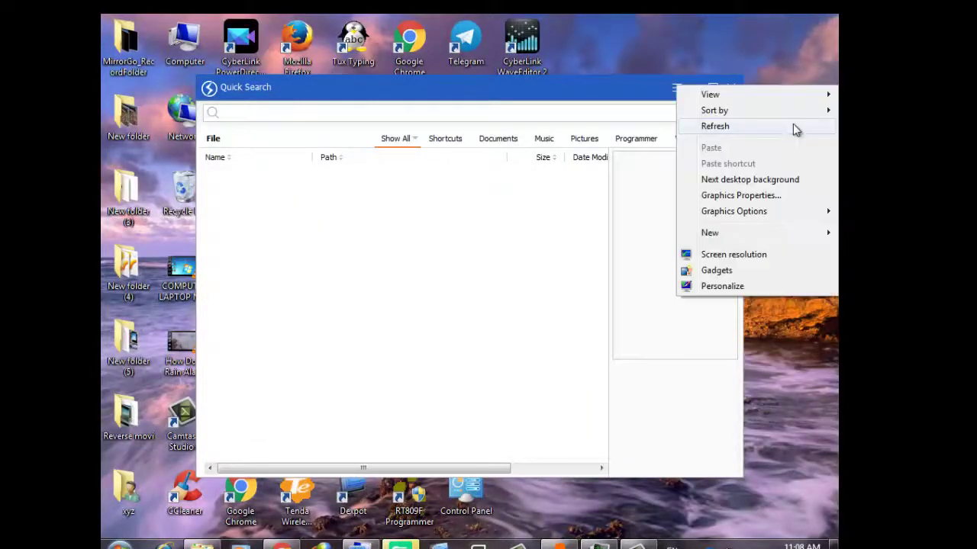
click(792, 126)
right_click(814, 92)
click(794, 127)
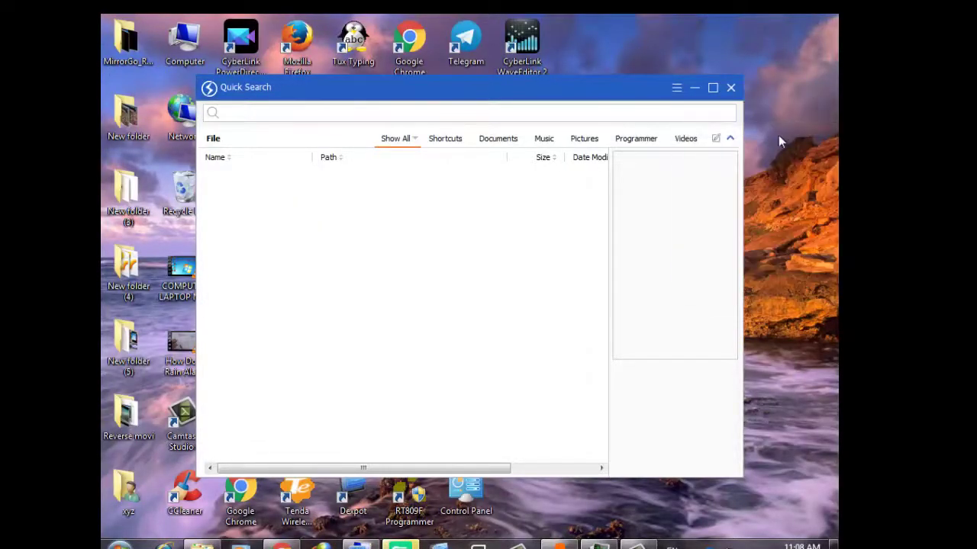
right_click(807, 95)
click(786, 135)
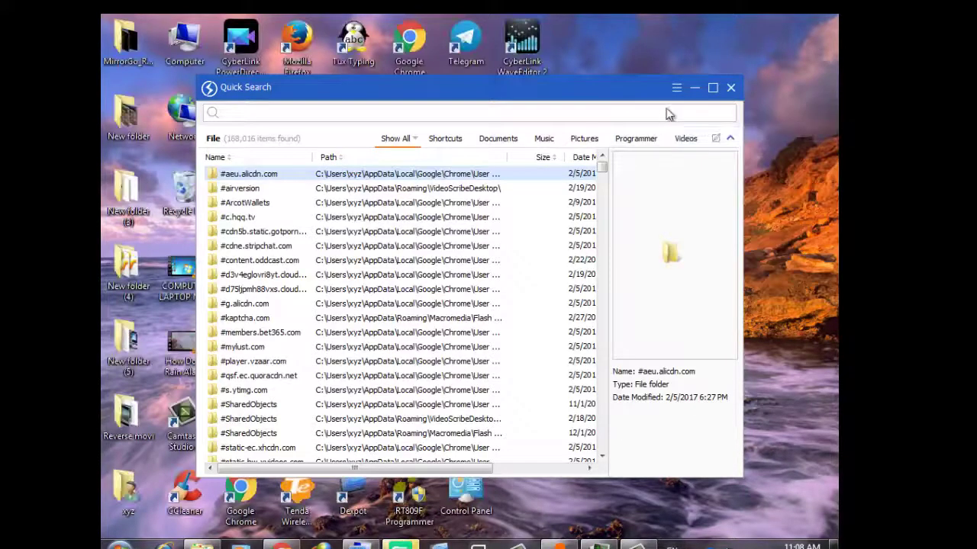
- Maximize Quick Search, switch to Windows Explorer, and locate ubantu instal.pdf on drive H:
click(712, 88)
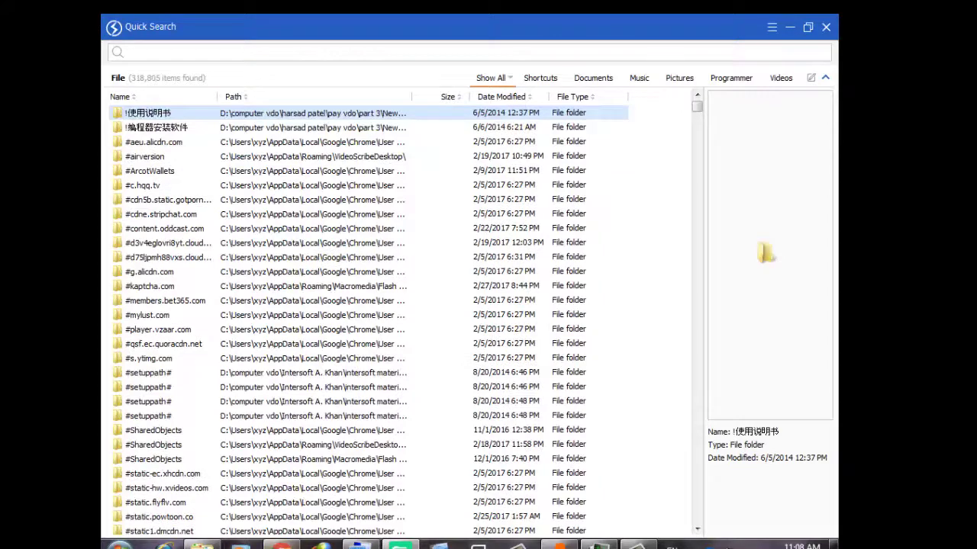
click(202, 457)
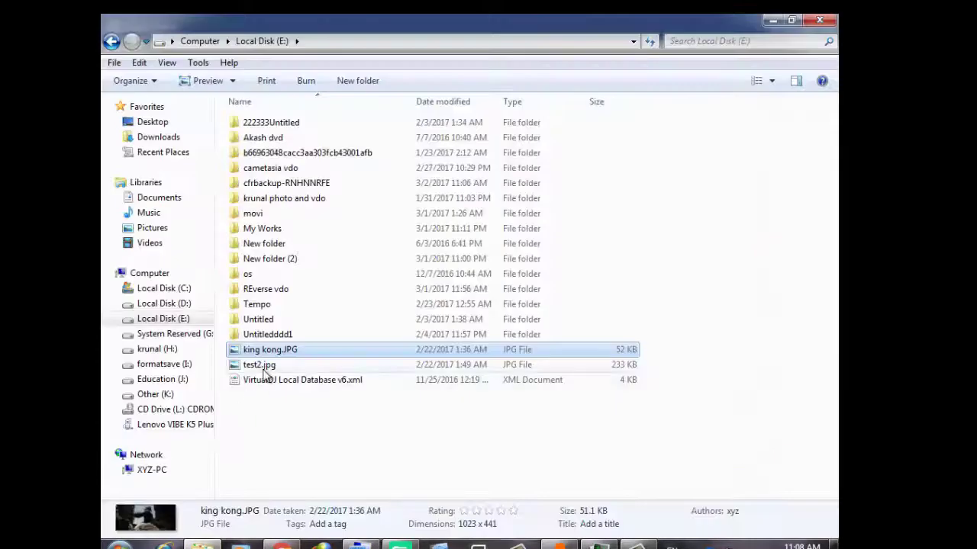
click(112, 42)
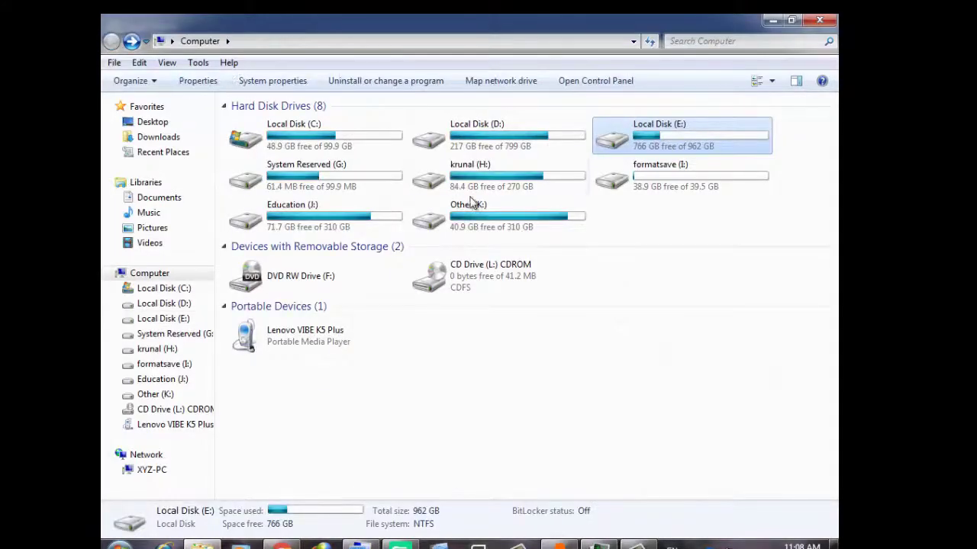
double_click(477, 163)
scroll(261, 457, down, 3)
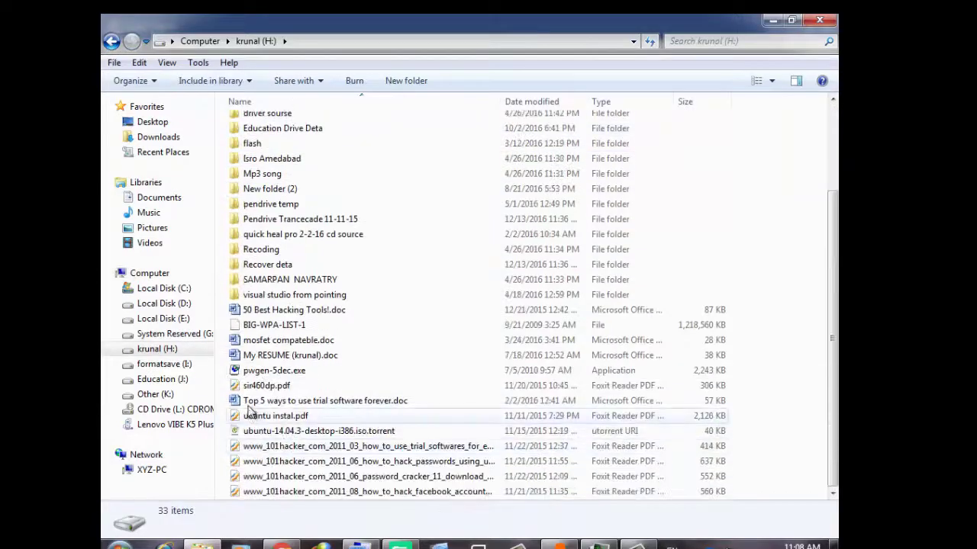
click(262, 419)
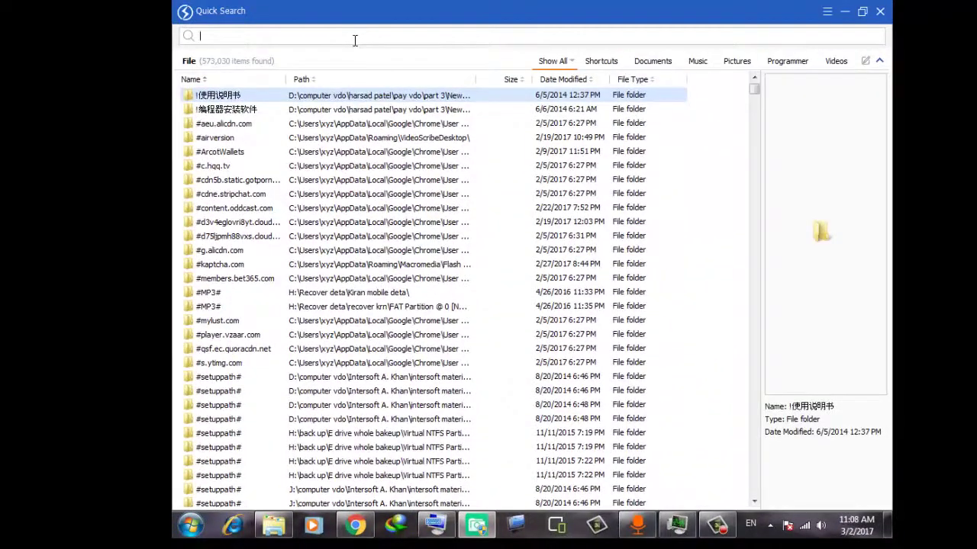
- Switch to Quick Search and search all files for "ubantu instal"
text(ub)
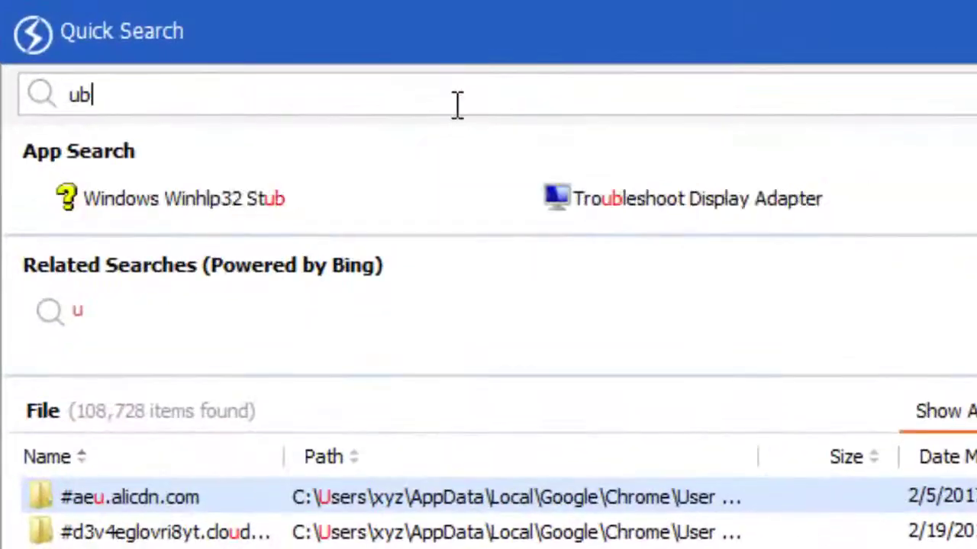
text(antu i)
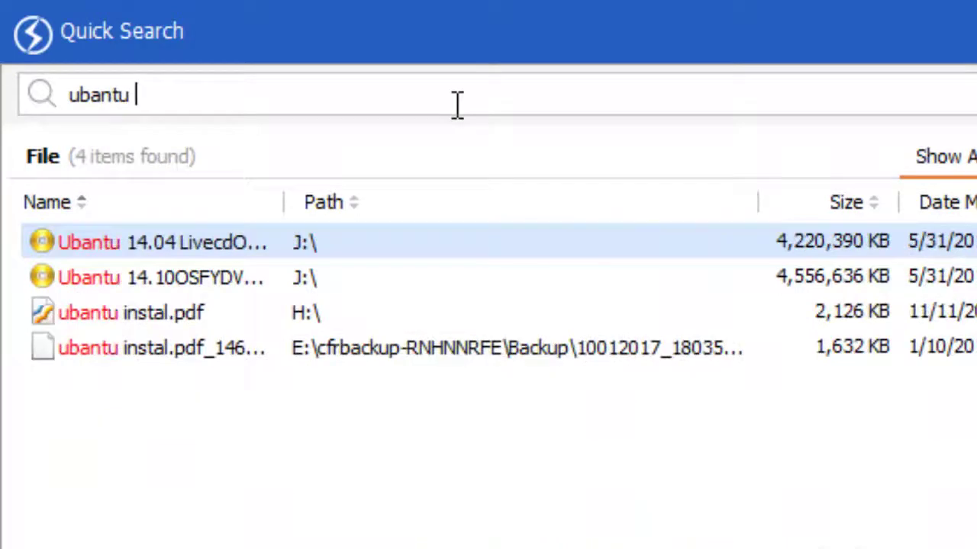
text(nstal)
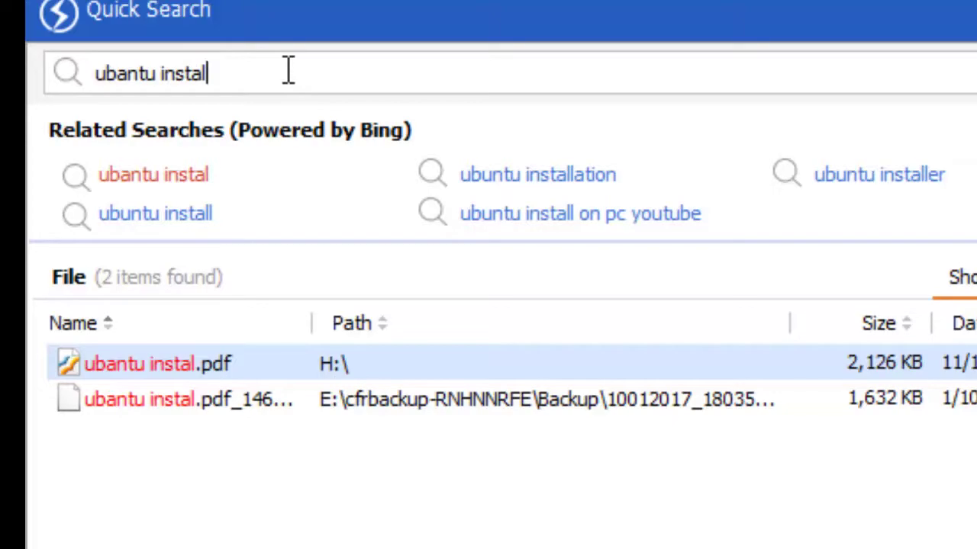
- Open ubantu instal.pdf in H:\ from the search results, look through its pages, and close it
double_click(135, 368)
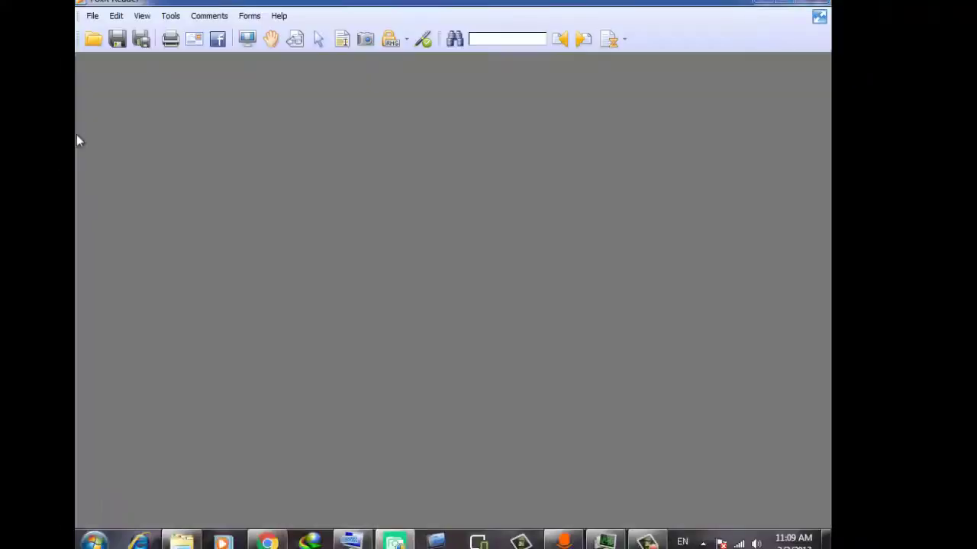
scroll(381, 282, down, 15)
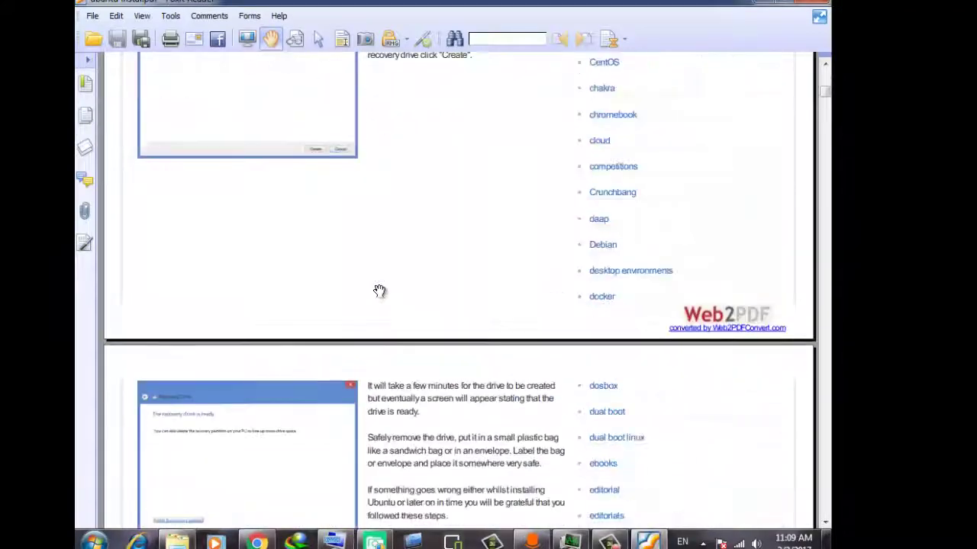
scroll(378, 290, down, 15)
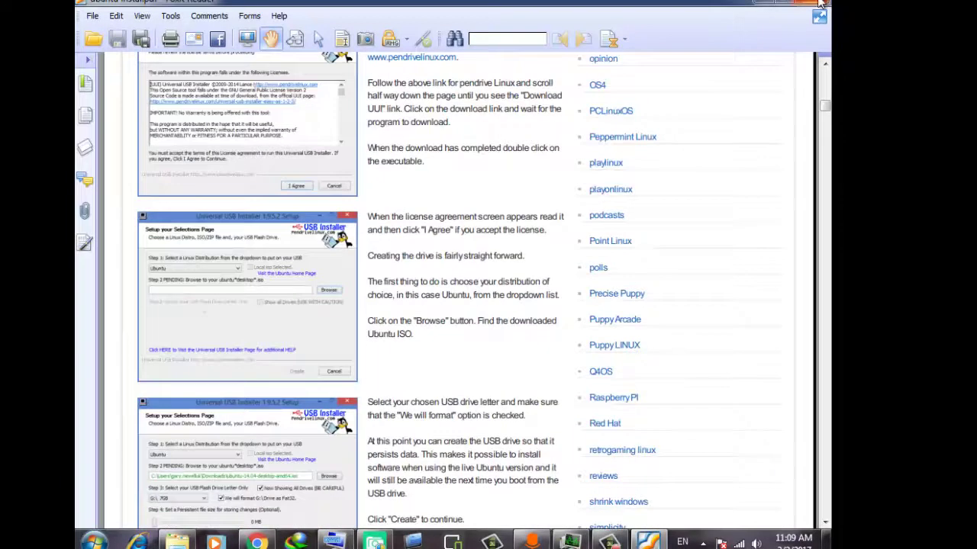
click(820, 4)
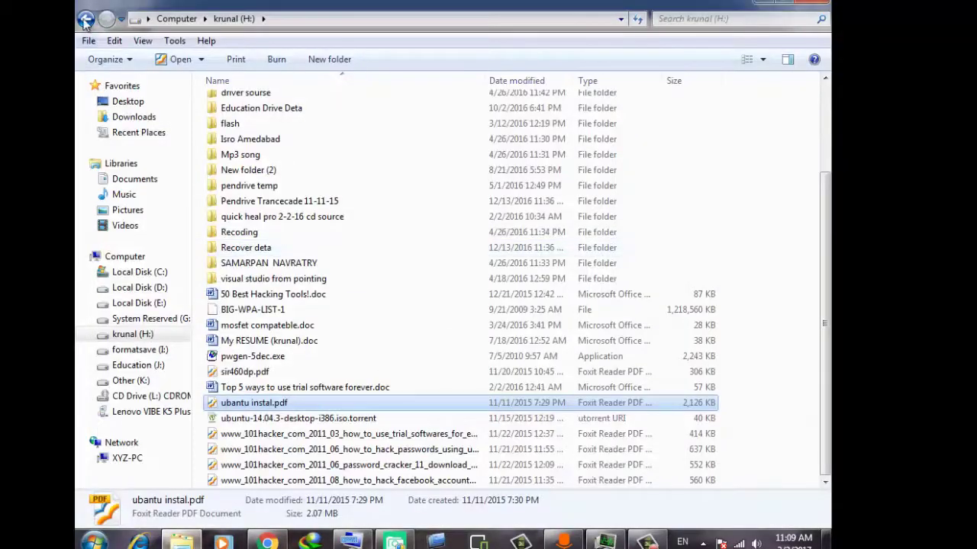
- In Windows Explorer, go to Local Disk (E:) and open king kong.JPG for a quick view, closing it again
click(87, 17)
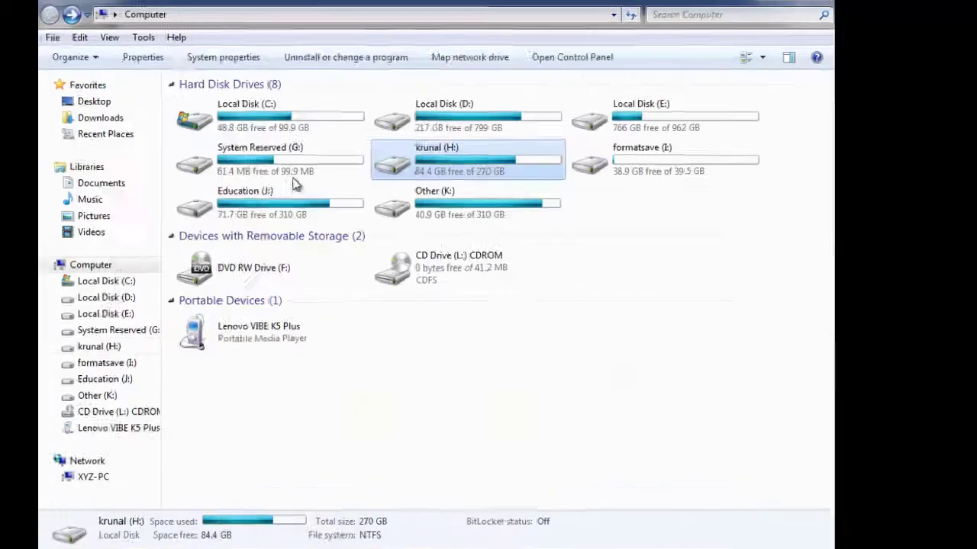
double_click(682, 128)
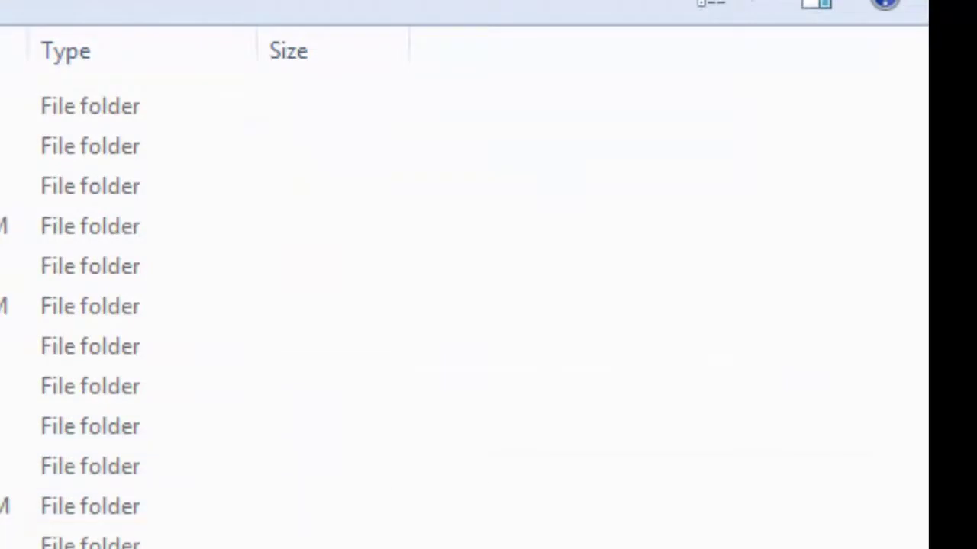
click(324, 328)
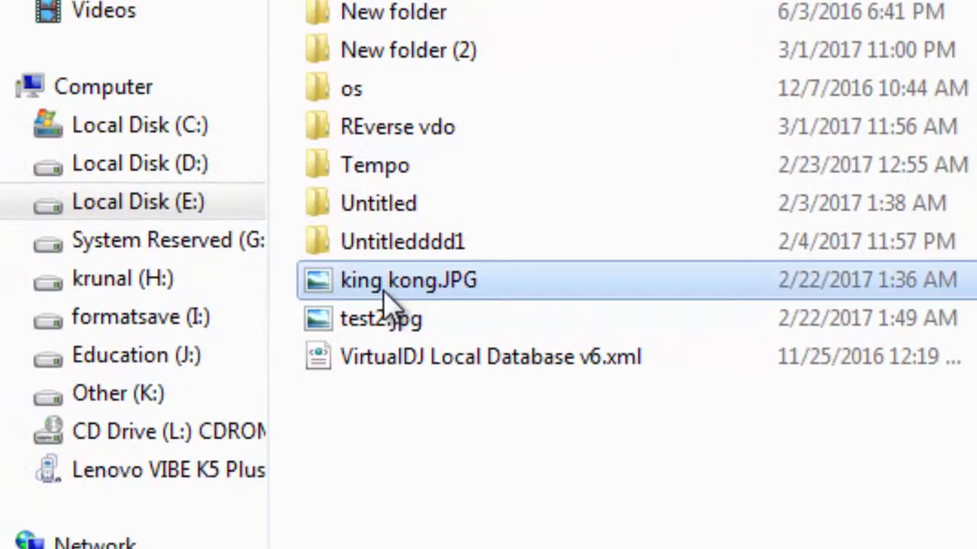
double_click(385, 290)
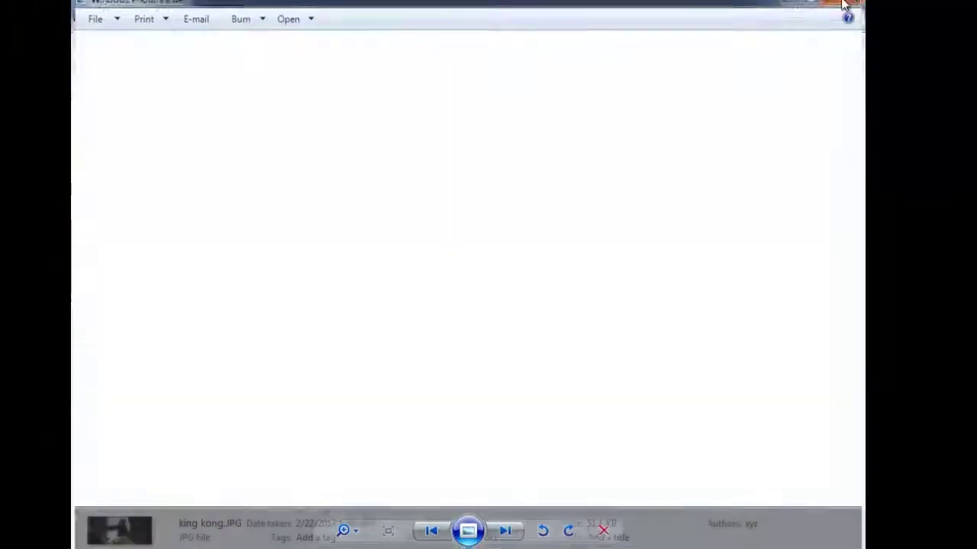
key(F2)
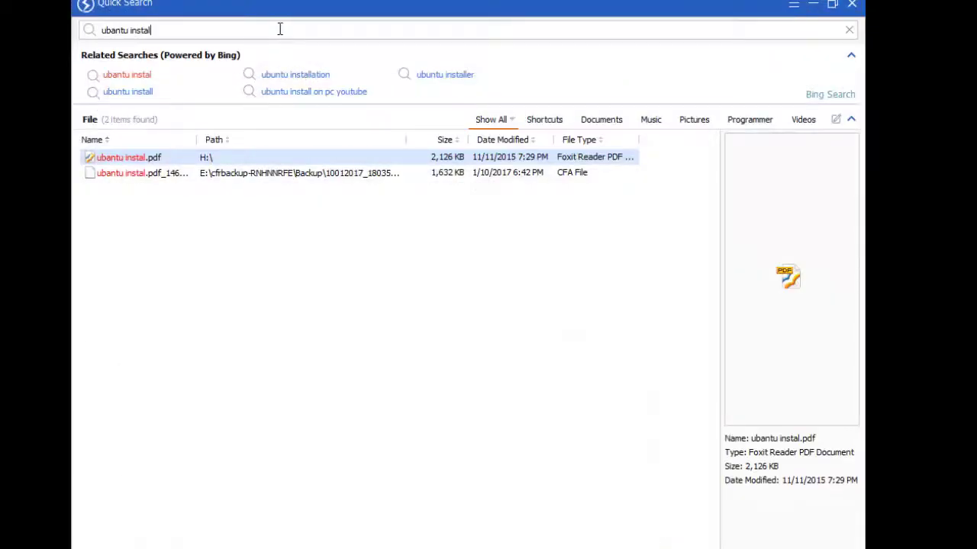
- Return to Quick Search and replace the search text with "king kong"
key(BackSpace)
key(BackSpace)
key(BackSpace)
key(BackSpace)
key(BackSpace)
key(BackSpace)
key(BackSpace)
key(BackSpace)
key(BackSpace)
key(BackSpace)
key(BackSpace)
key(BackSpace)
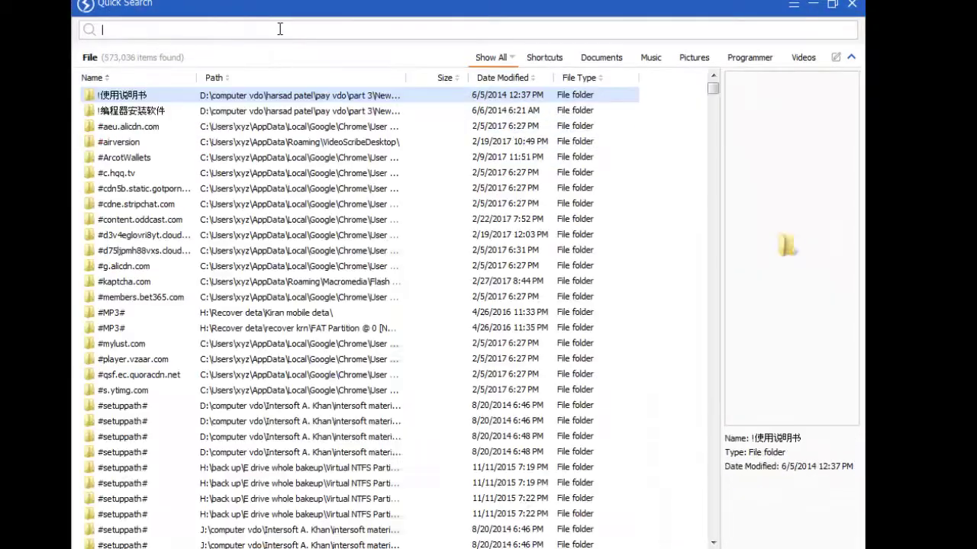
text(king )
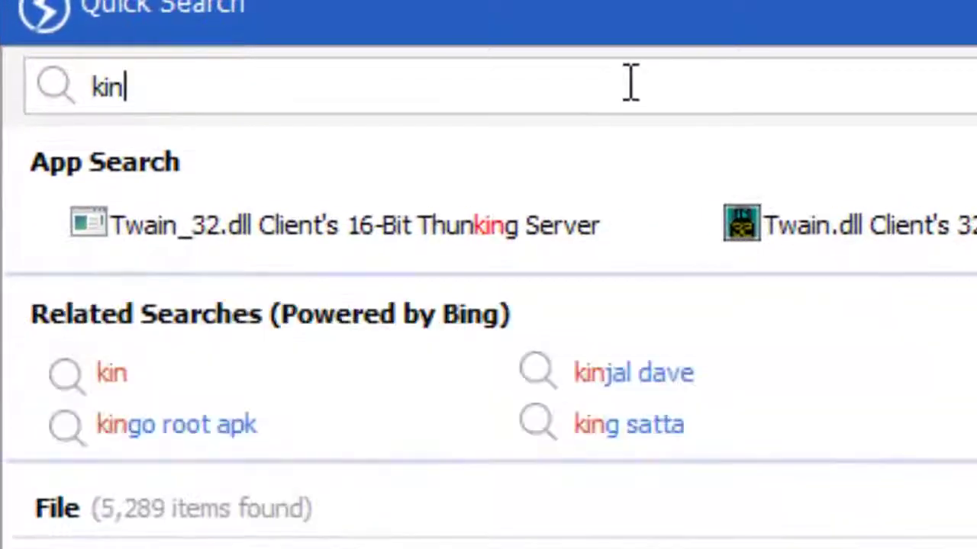
text(kong)
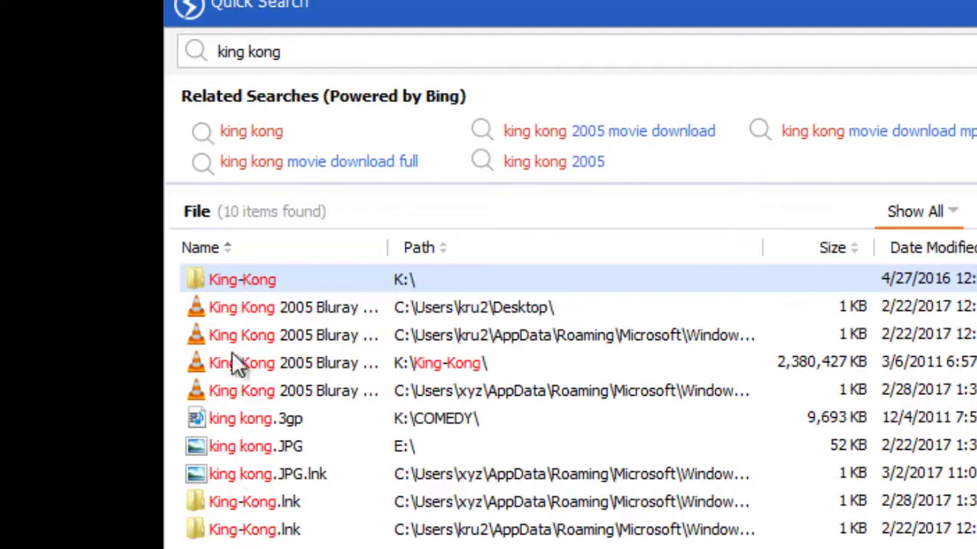
- Open king kong.JPG in E:\ from the search results to view it, and minimize Quick Search
click(242, 450)
double_click(229, 414)
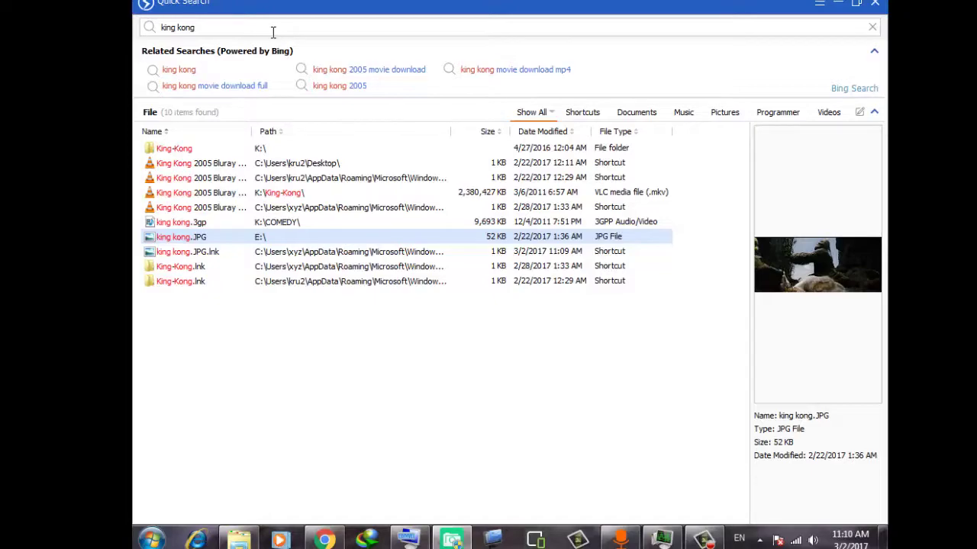
click(838, 4)
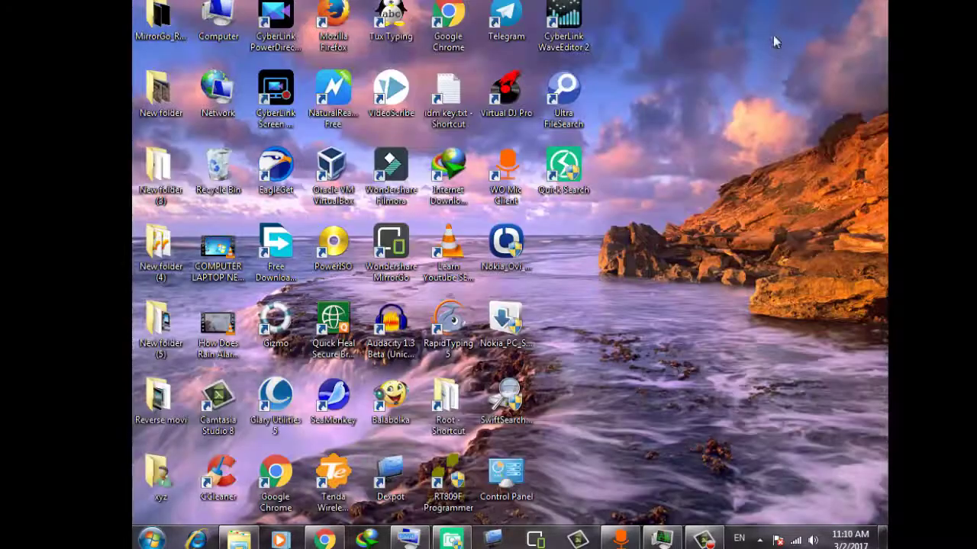
right_click(670, 87)
click(690, 130)
right_click(697, 123)
click(713, 168)
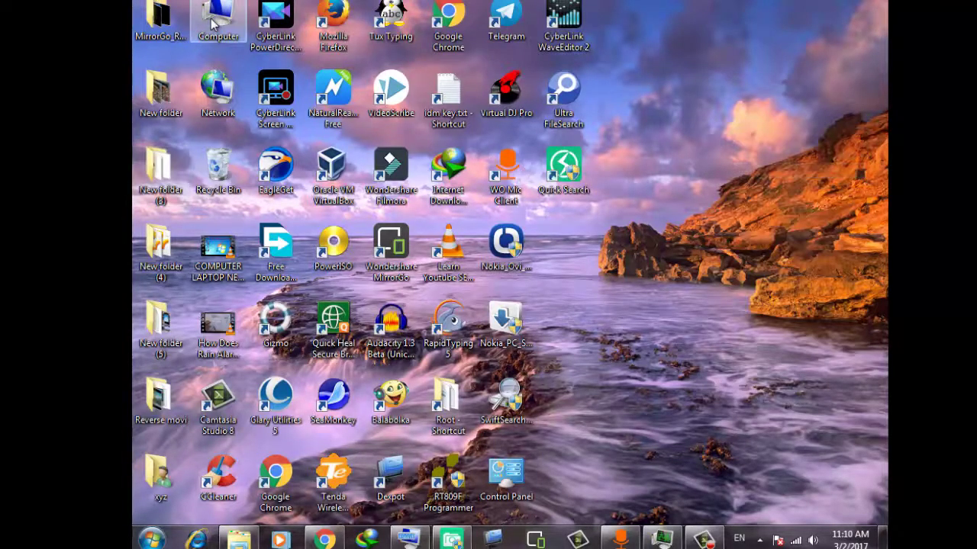
- Open the Computer window to view the drives, and switch back to the Quick Search results
double_click(216, 22)
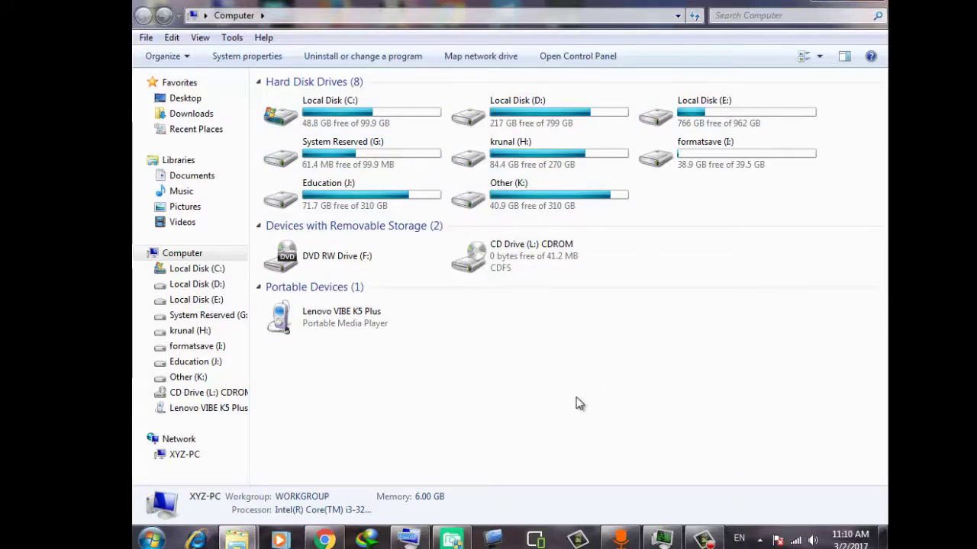
click(450, 540)
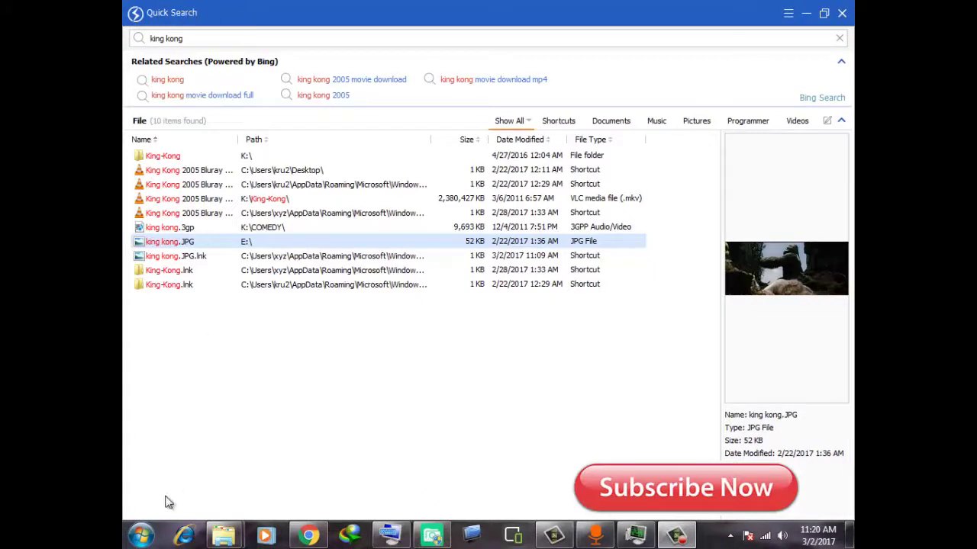
click(141, 534)
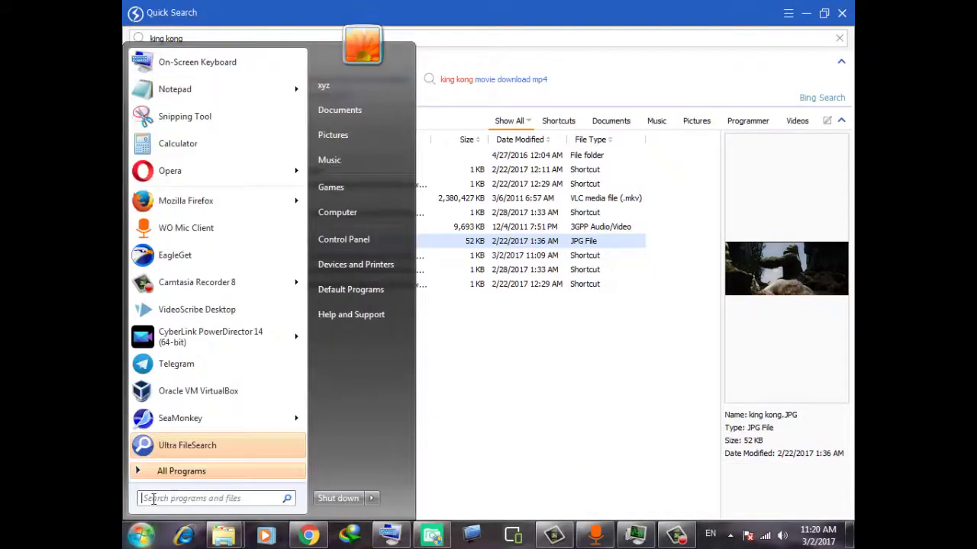
click(141, 537)
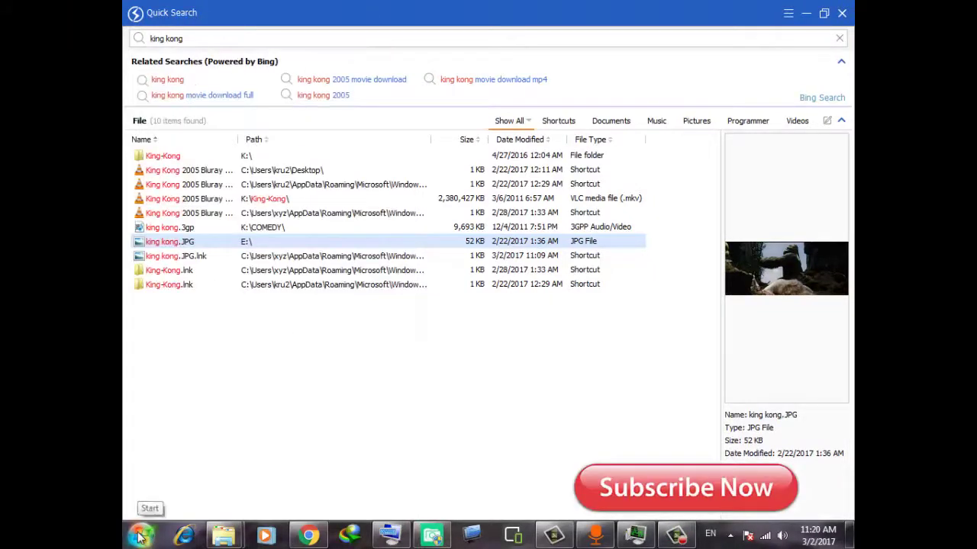